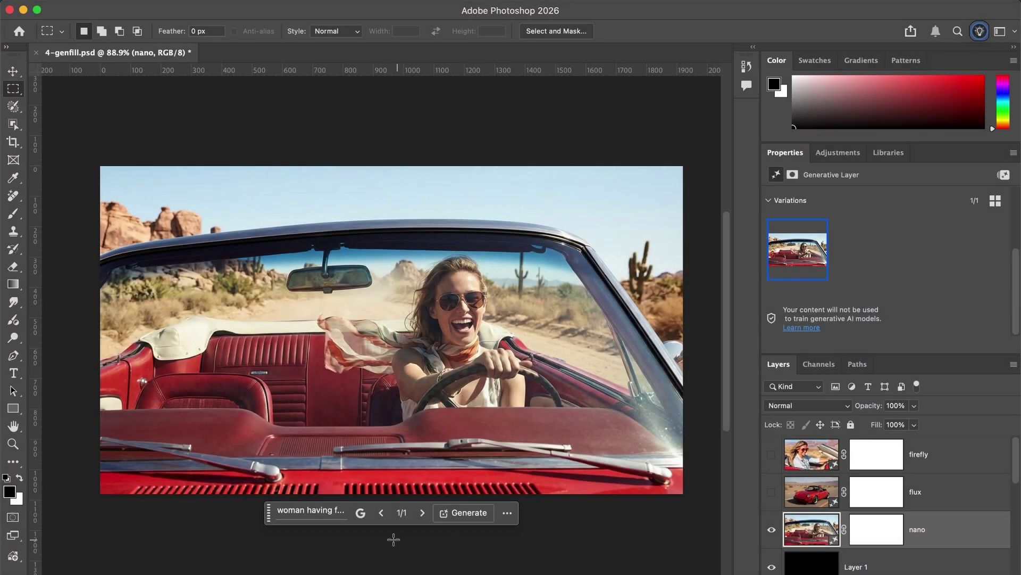
Check which AI model made the flux and firefly fills, leaving the firefly layer visible and active
{"action": "left_click", "coordinate": [360, 513]}
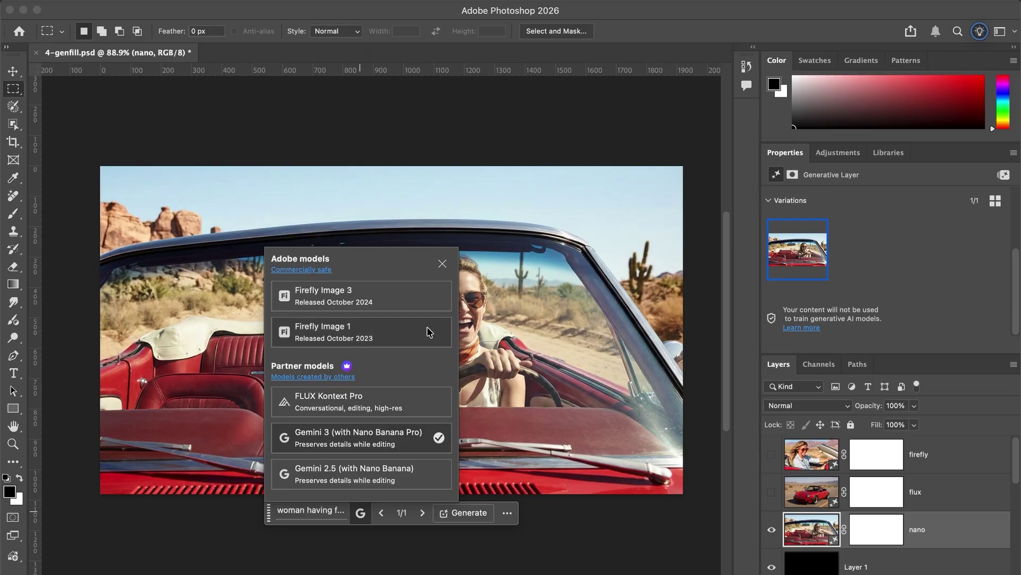
{"action": "left_click", "coordinate": [822, 532]}
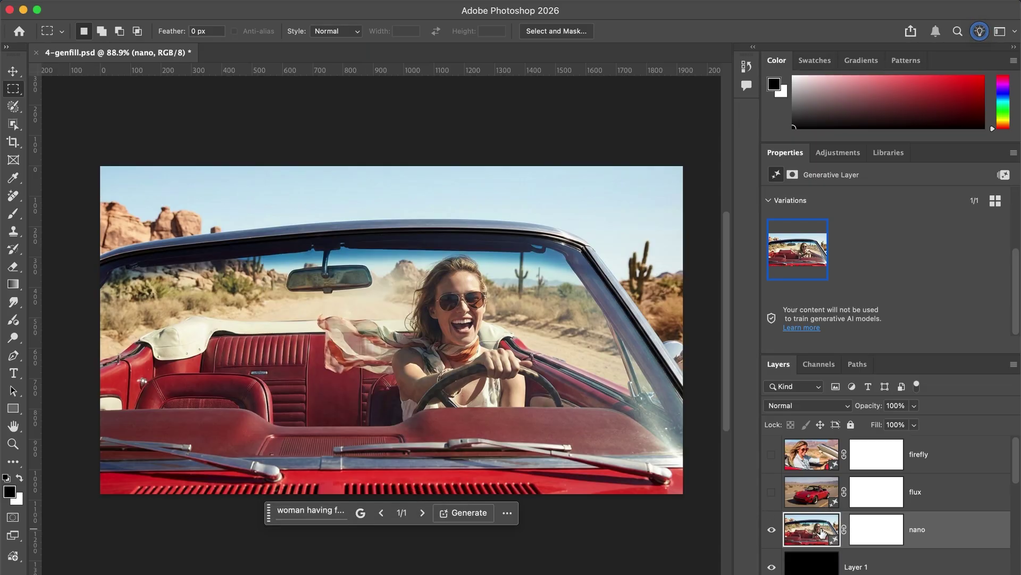
{"action": "left_click", "coordinate": [771, 493]}
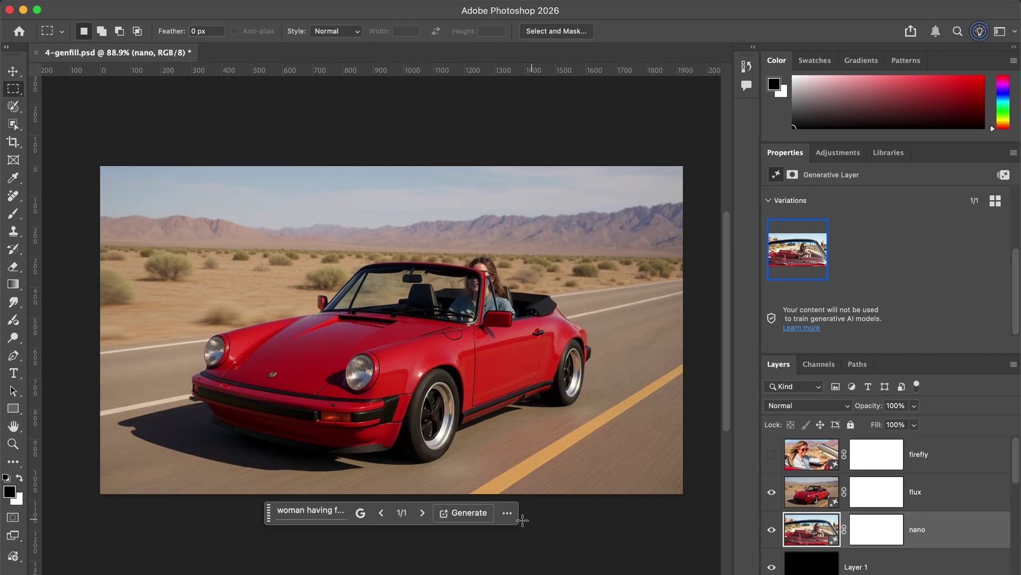
{"action": "left_click", "coordinate": [924, 505]}
{"action": "left_click", "coordinate": [360, 514]}
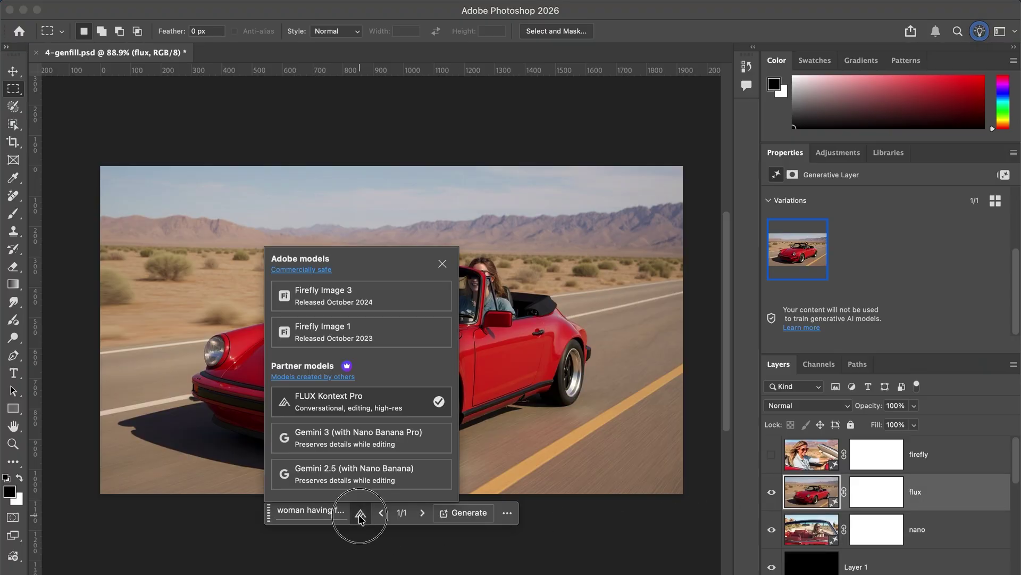
{"action": "left_click", "coordinate": [926, 457]}
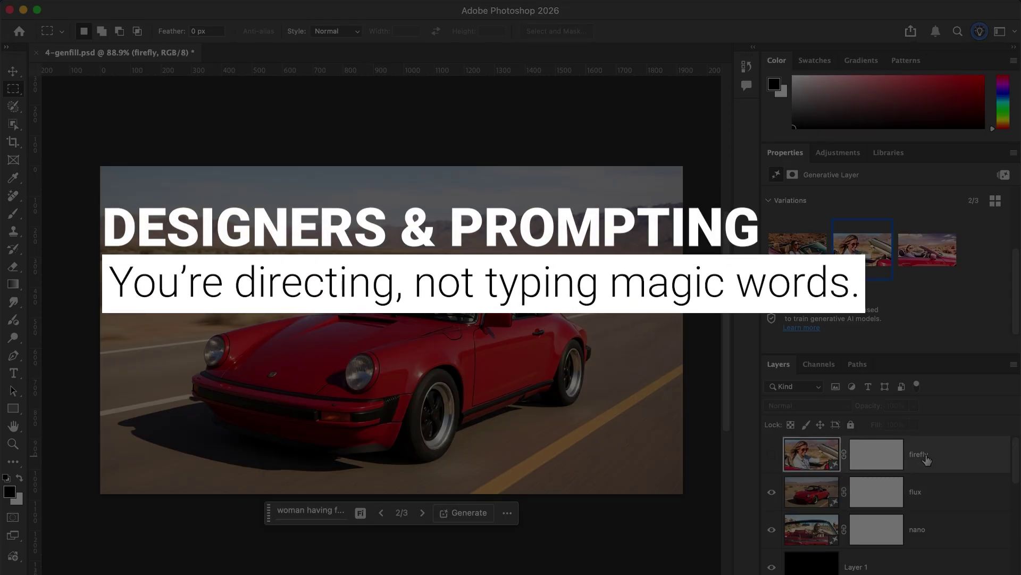
{"action": "left_click", "coordinate": [771, 455]}
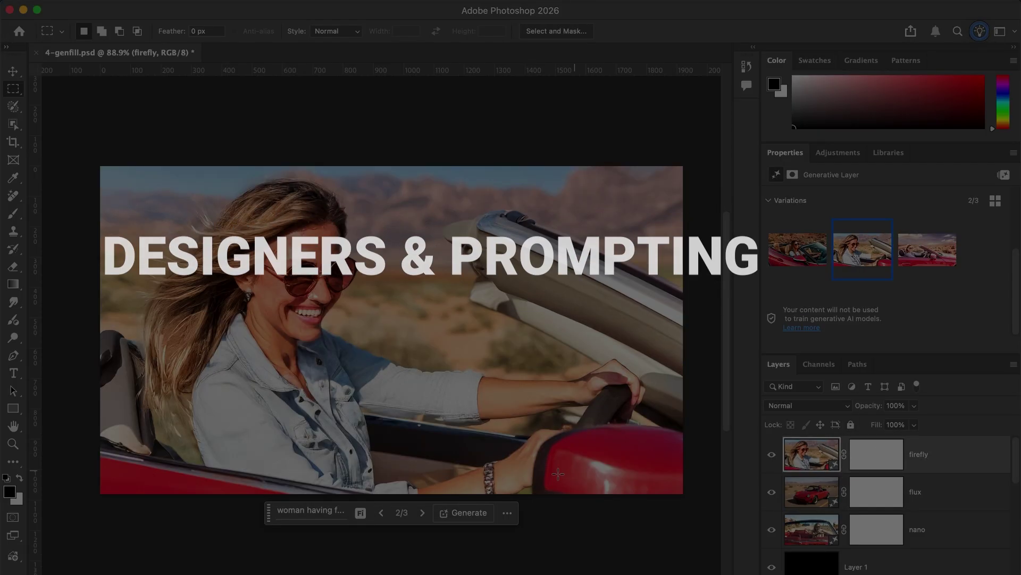
{"action": "left_click", "coordinate": [360, 515]}
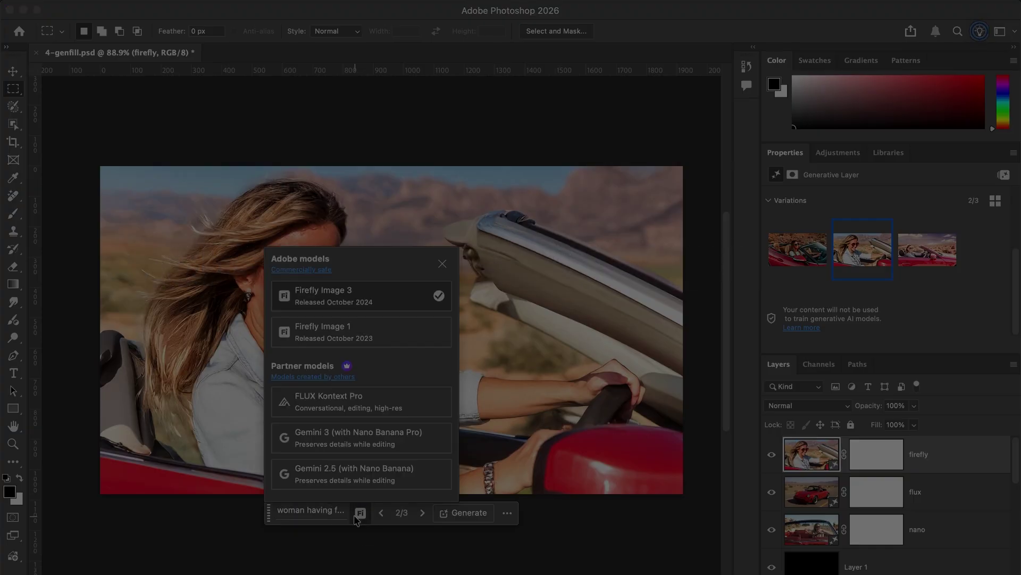
{"action": "left_click", "coordinate": [356, 516]}
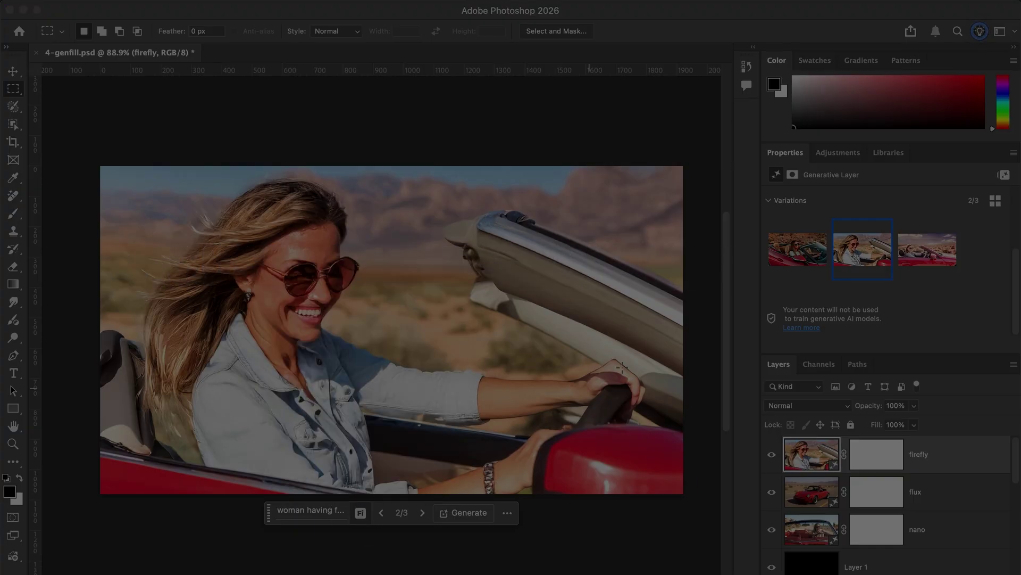
Preview the three firefly variations and settle on the second, the smiling woman in denim driving
{"action": "left_click", "coordinate": [798, 249]}
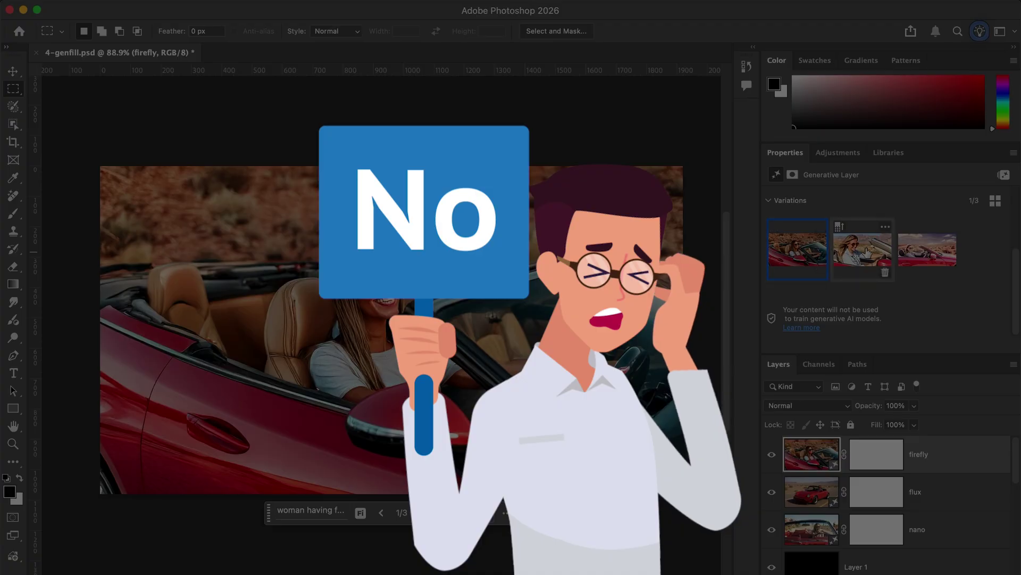
{"action": "left_click", "coordinate": [899, 253]}
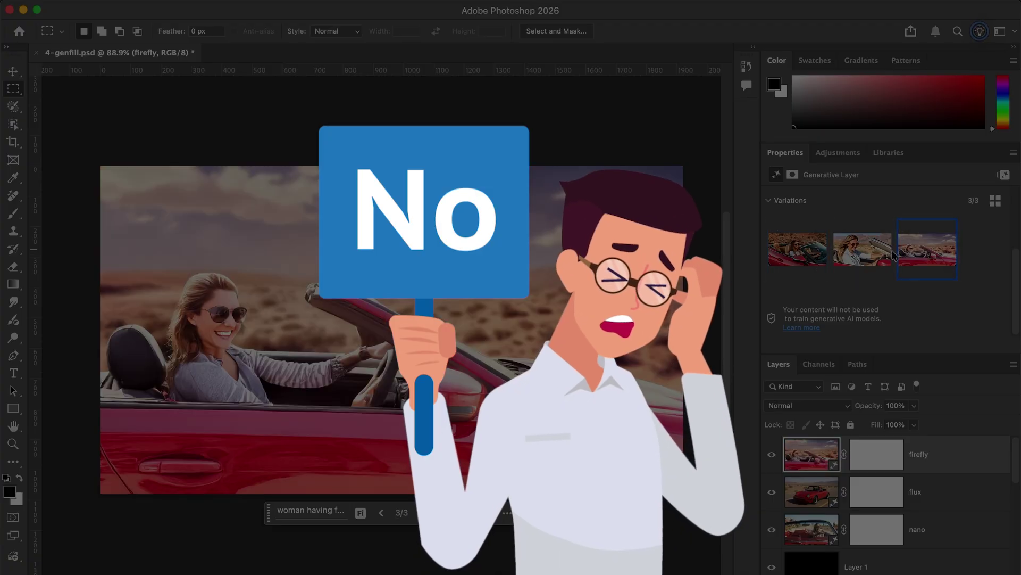
{"action": "left_click", "coordinate": [863, 249]}
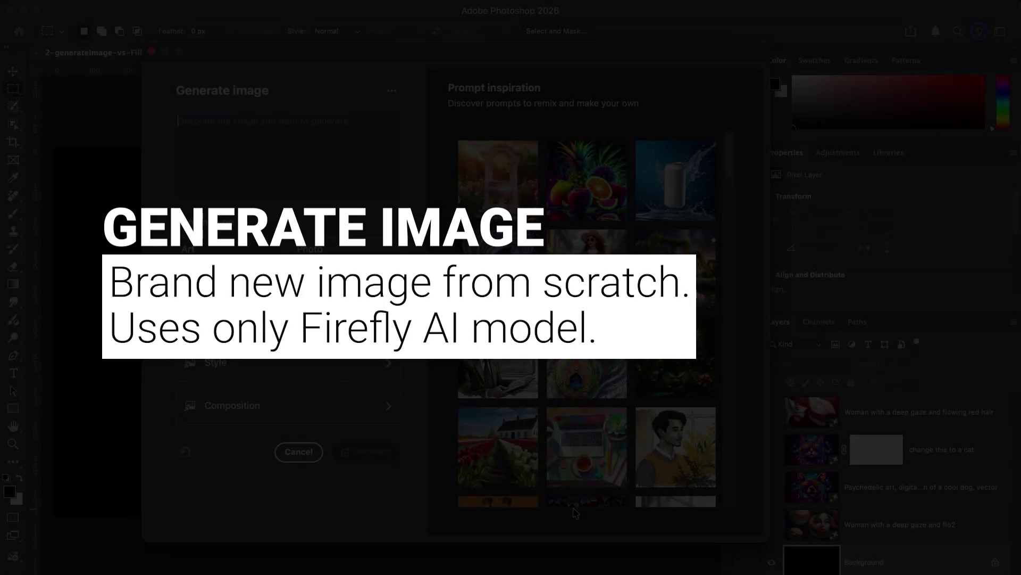
Paste the red-haired, deep-gaze woman prompt, apply the Charcoal material effect, and generate
{"action": "left_click", "coordinate": [307, 124]}
{"action": "type", "text": "Woman with a deep gaze and flowing red hair"}
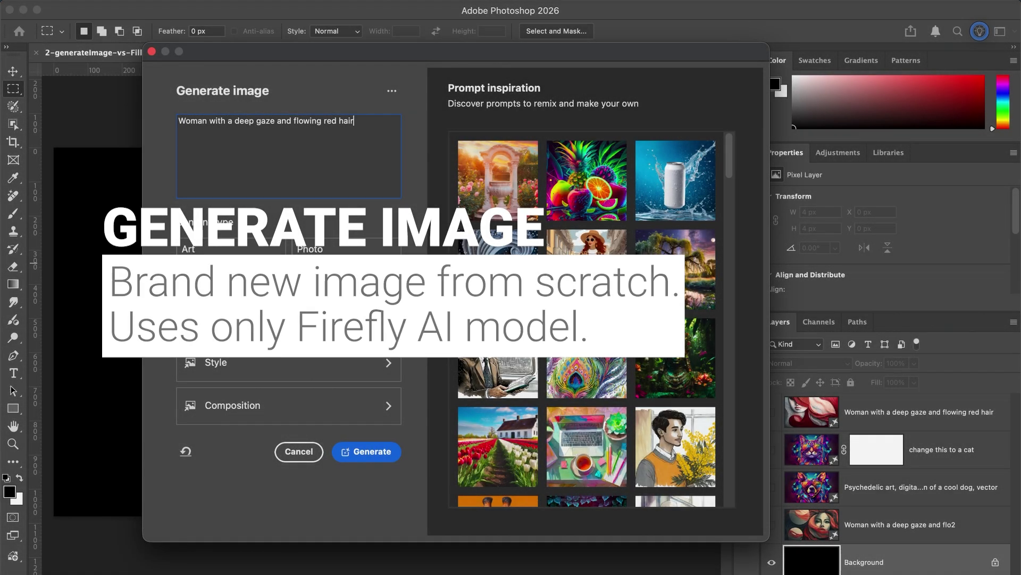
{"action": "left_click", "coordinate": [251, 293]}
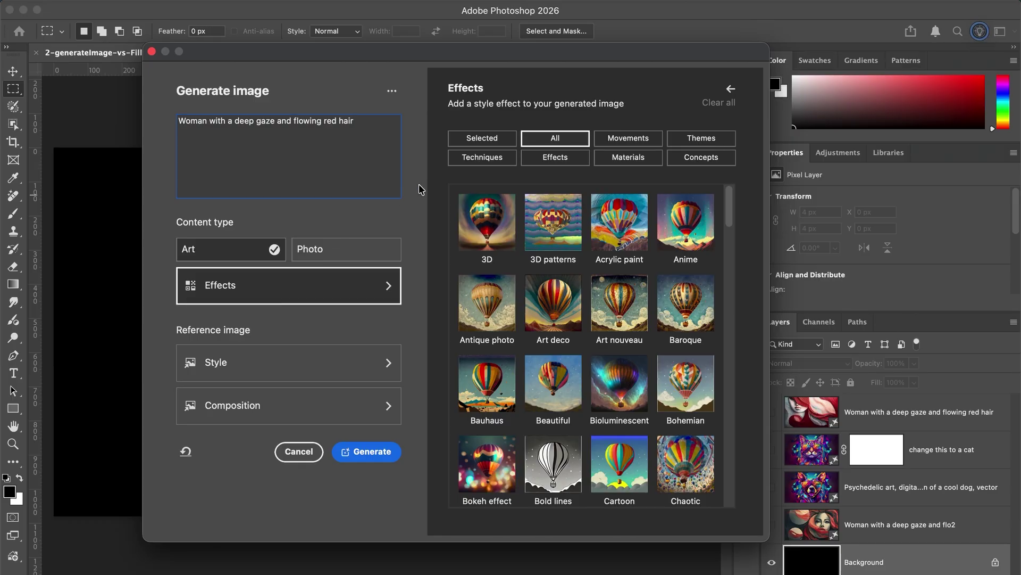
{"action": "left_click", "coordinate": [625, 159]}
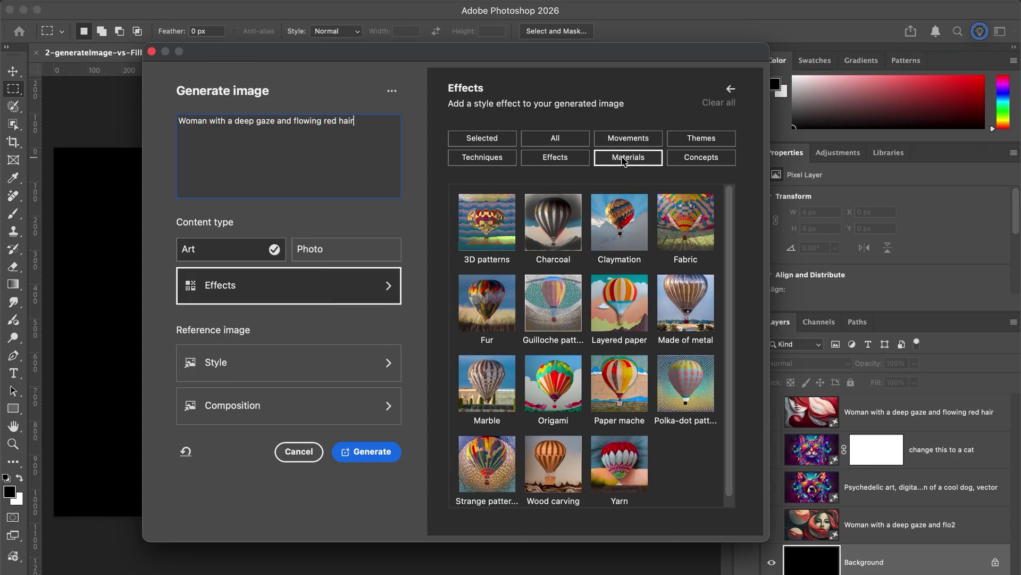
{"action": "left_click", "coordinate": [558, 223]}
{"action": "left_click", "coordinate": [357, 452]}
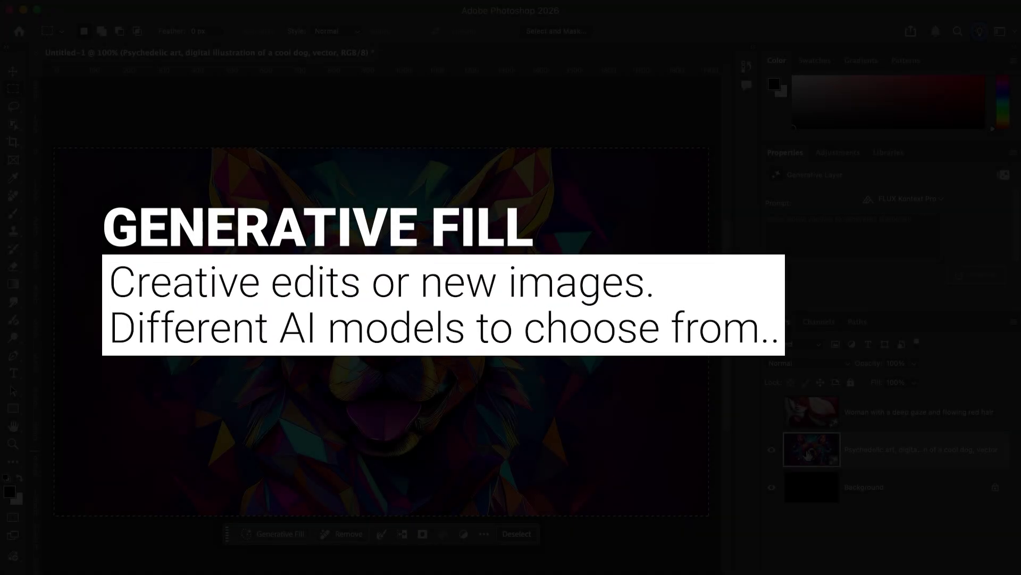
Start a generative prompt on the dog image using the Gemini 3 (with Nano Banana Pro) model
{"action": "left_click", "coordinate": [279, 533]}
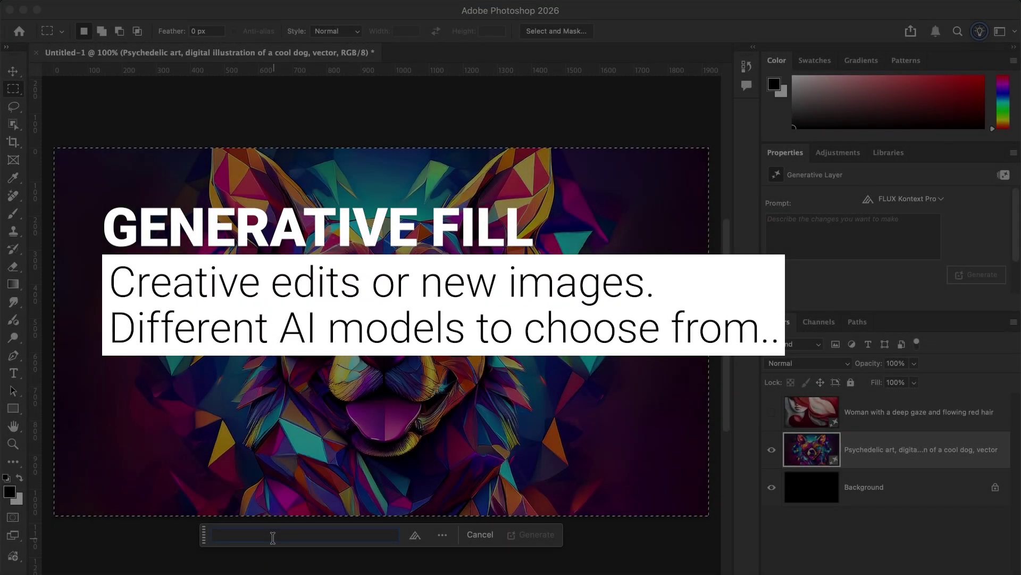
{"action": "left_click", "coordinate": [414, 535]}
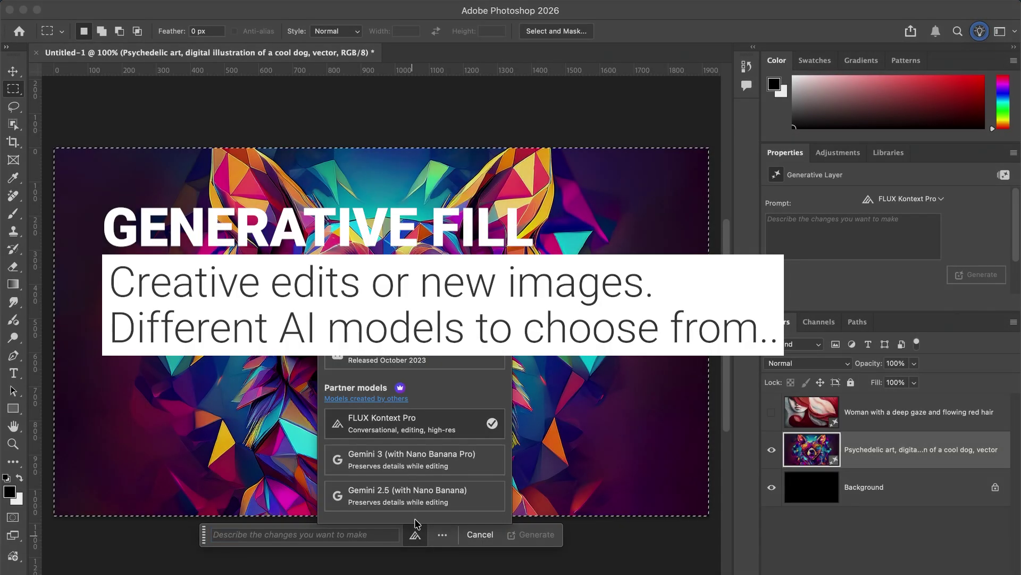
{"action": "left_click", "coordinate": [420, 461]}
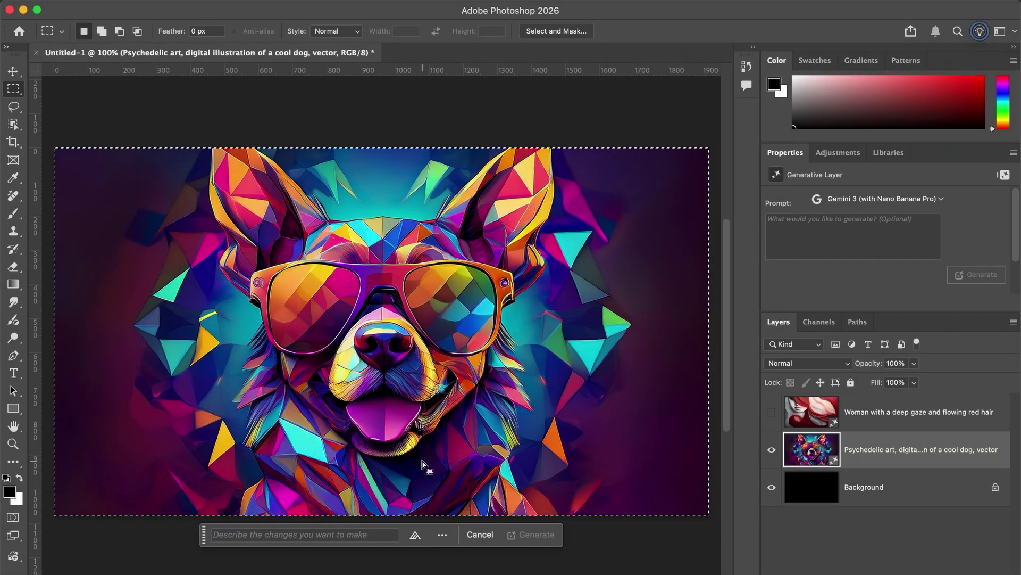
{"action": "key", "text": "a"}
{"action": "left_click", "coordinate": [316, 534]}
{"action": "type", "text": "n"}
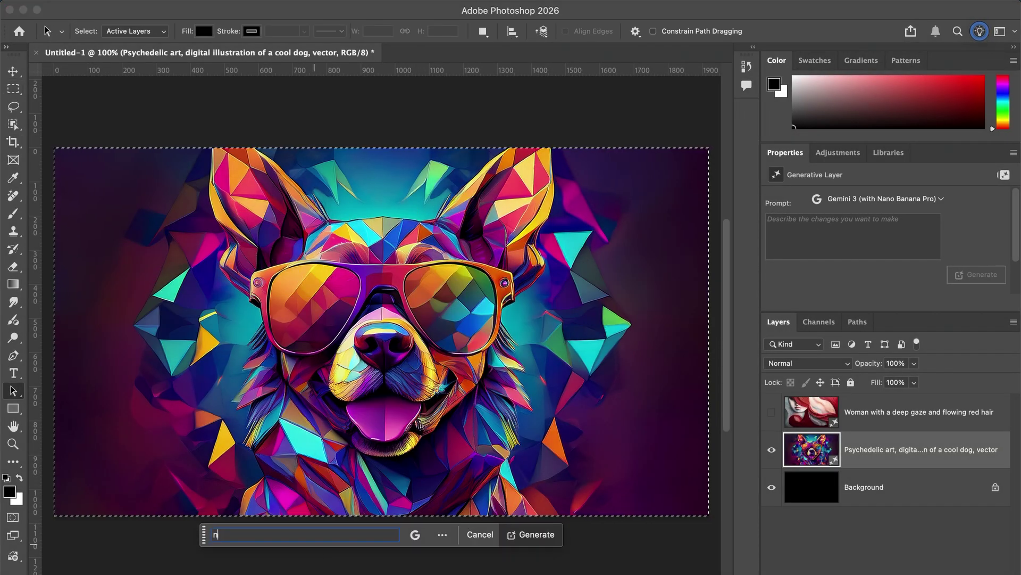
{"action": "left_click", "coordinate": [415, 534]}
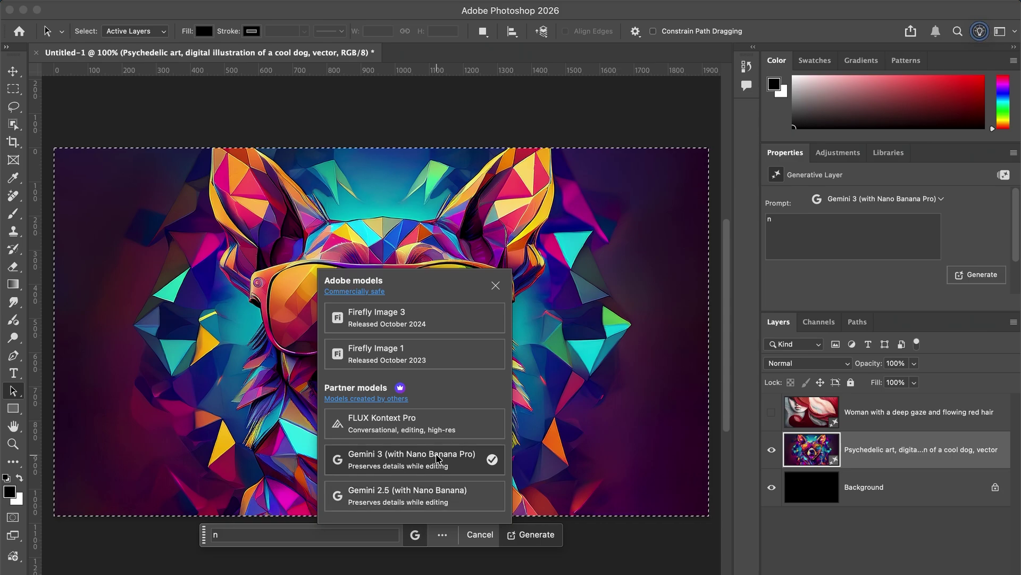
{"action": "left_click", "coordinate": [293, 533]}
Submit the prompt 'change this to a cat', then begin entering it again in a new prompt
{"action": "type", "text": "c"}
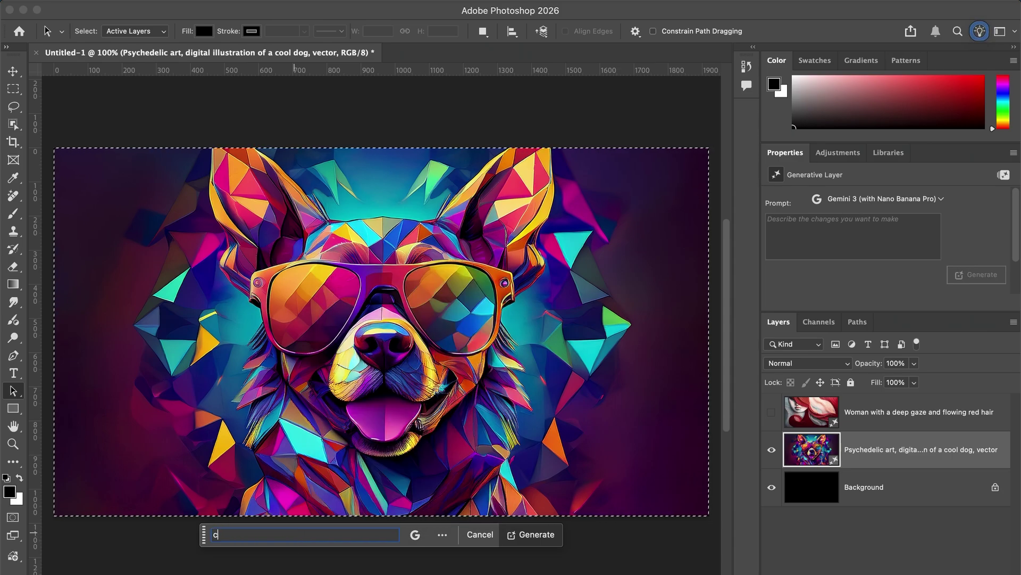
{"action": "type", "text": "hange this to a cat"}
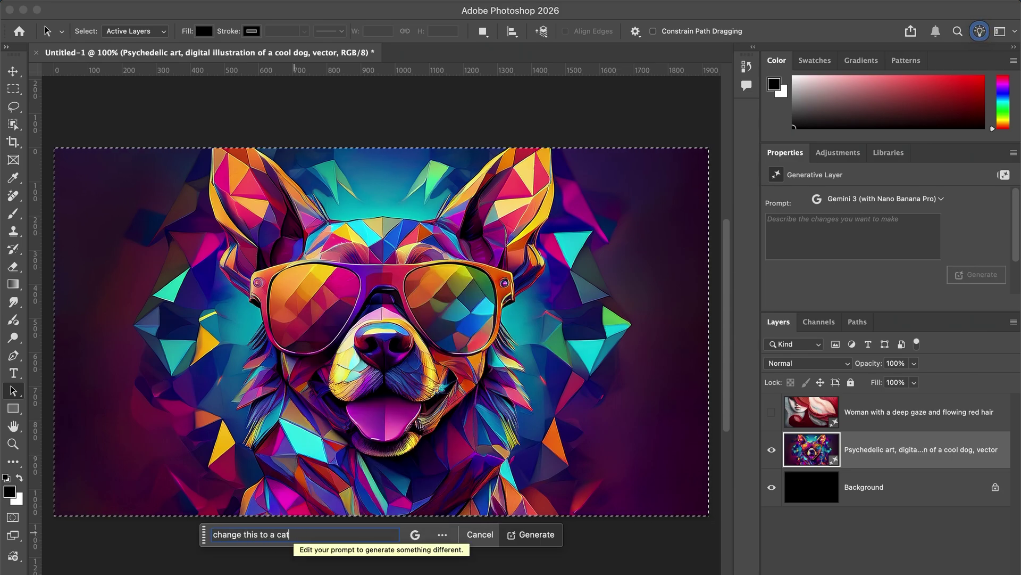
{"action": "key", "text": "Return"}
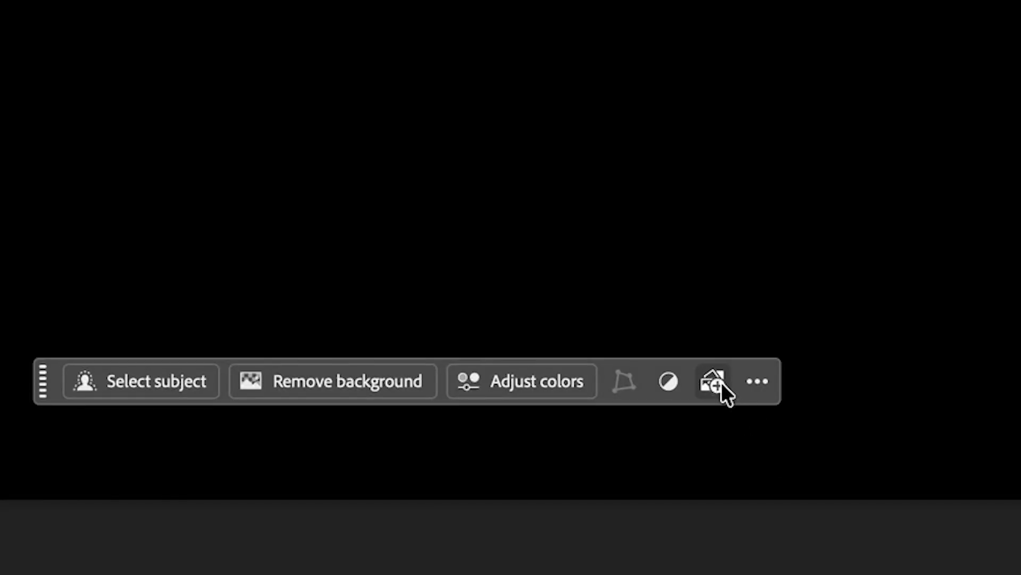
{"action": "left_click", "coordinate": [717, 378]}
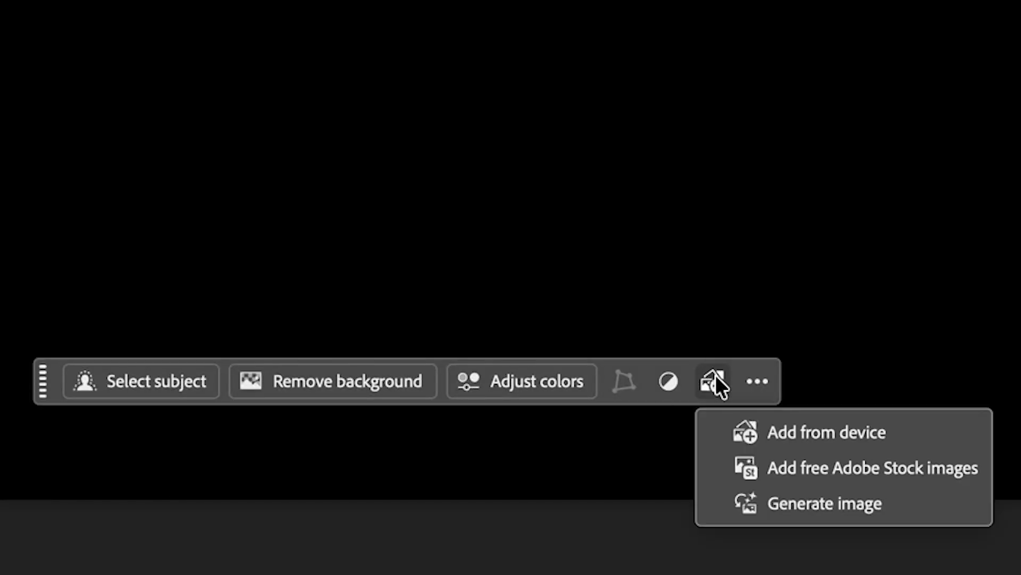
{"action": "type", "text": "change this to a "}
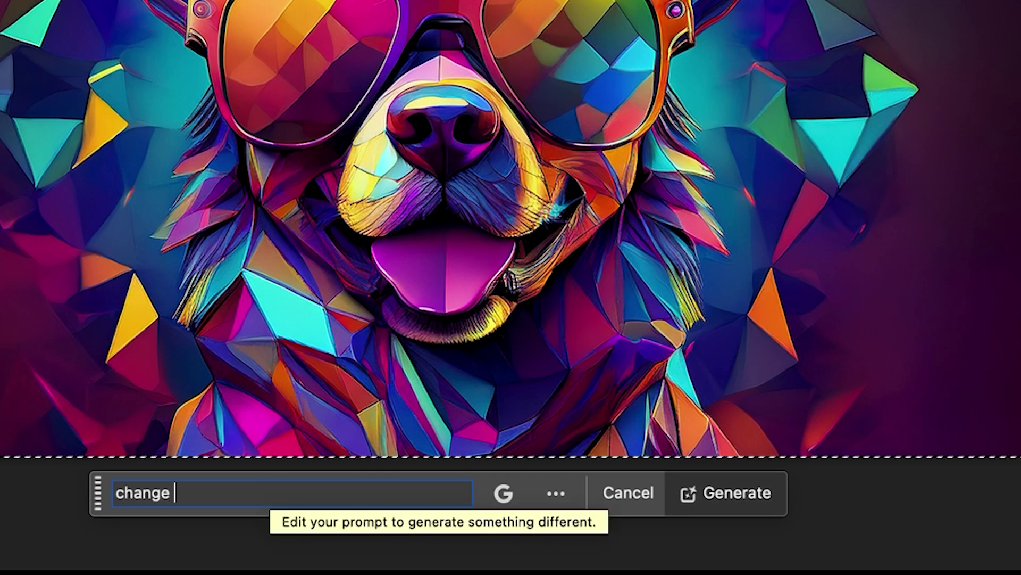
{"action": "type", "text": "cat"}
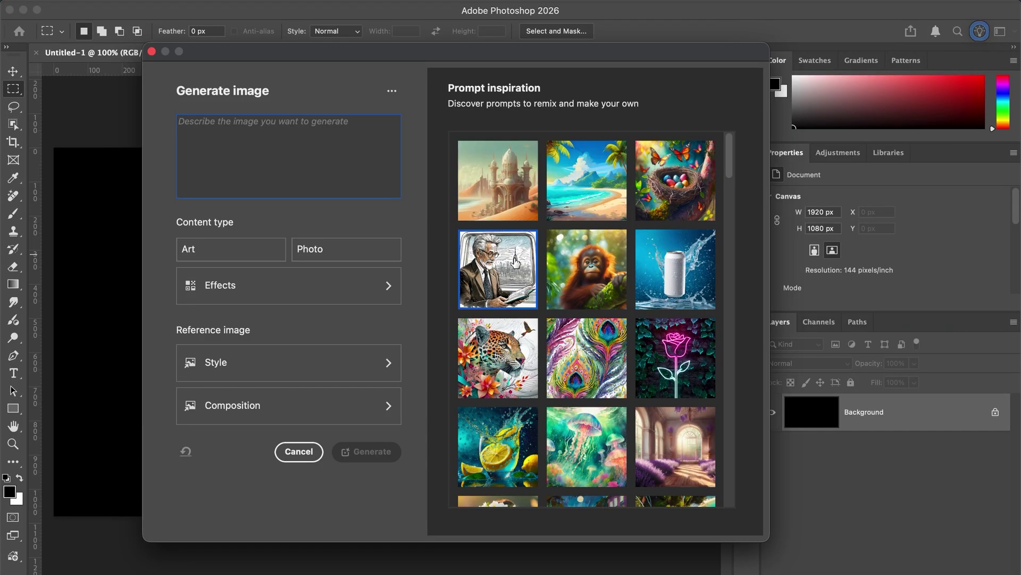
Use the red-wave image as style reference, check composition options, and select the afro-style prompt wording
{"action": "scroll", "coordinate": [514, 276], "scroll_direction": "down", "scroll_amount": 4}
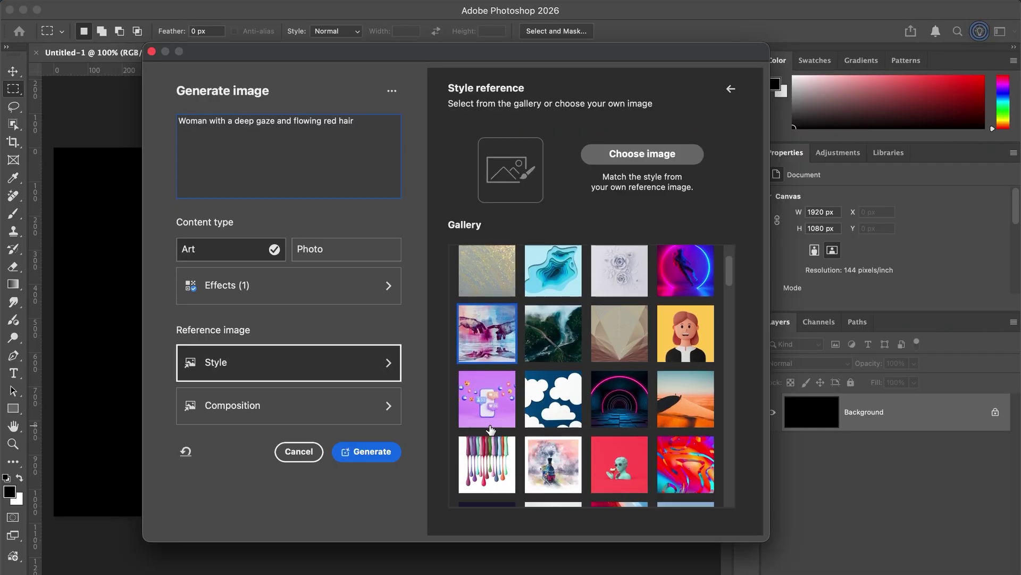
{"action": "scroll", "coordinate": [490, 429], "scroll_direction": "down", "scroll_amount": 5}
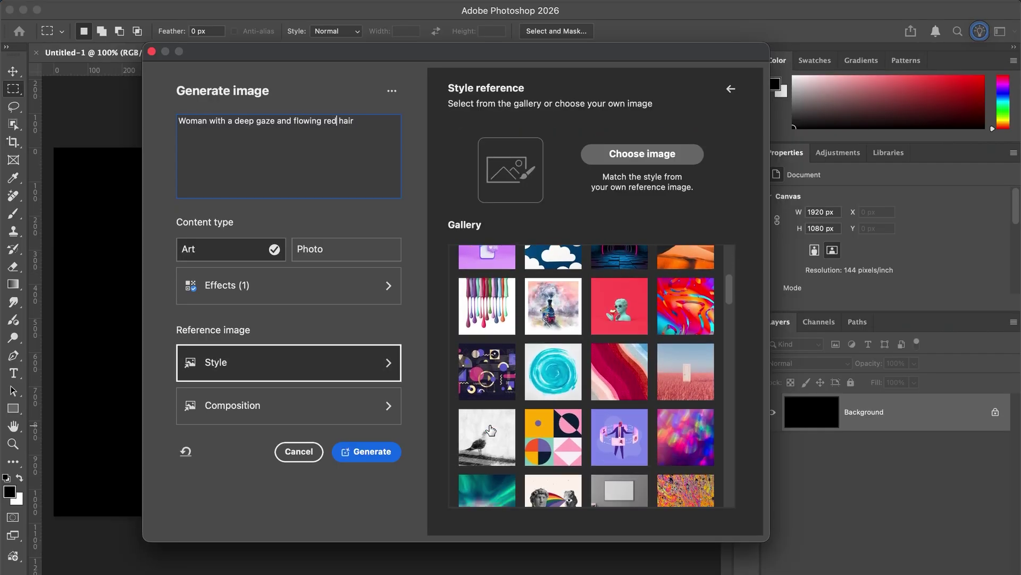
{"action": "scroll", "coordinate": [490, 429], "scroll_direction": "down", "scroll_amount": 1}
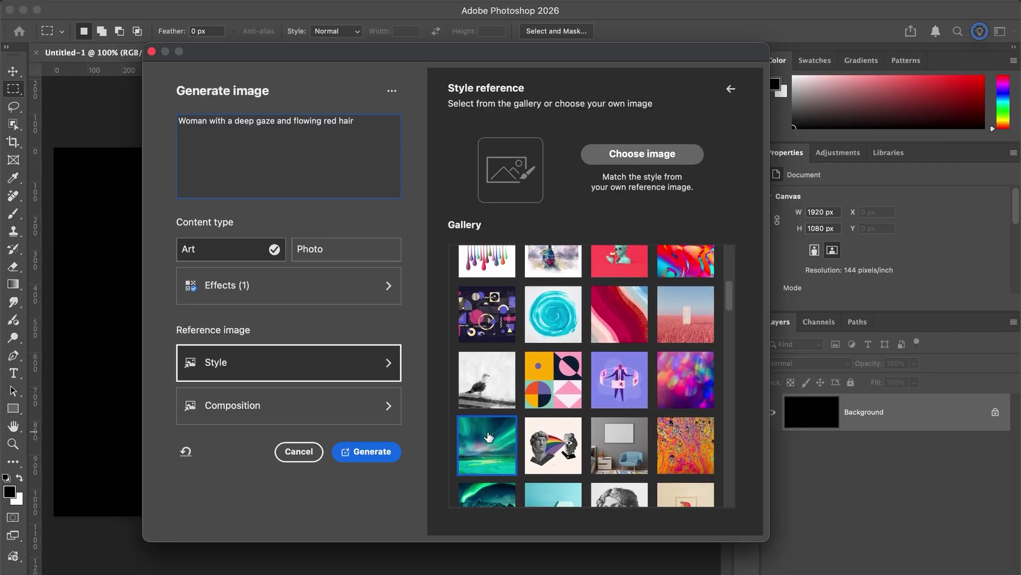
{"action": "left_click", "coordinate": [627, 315]}
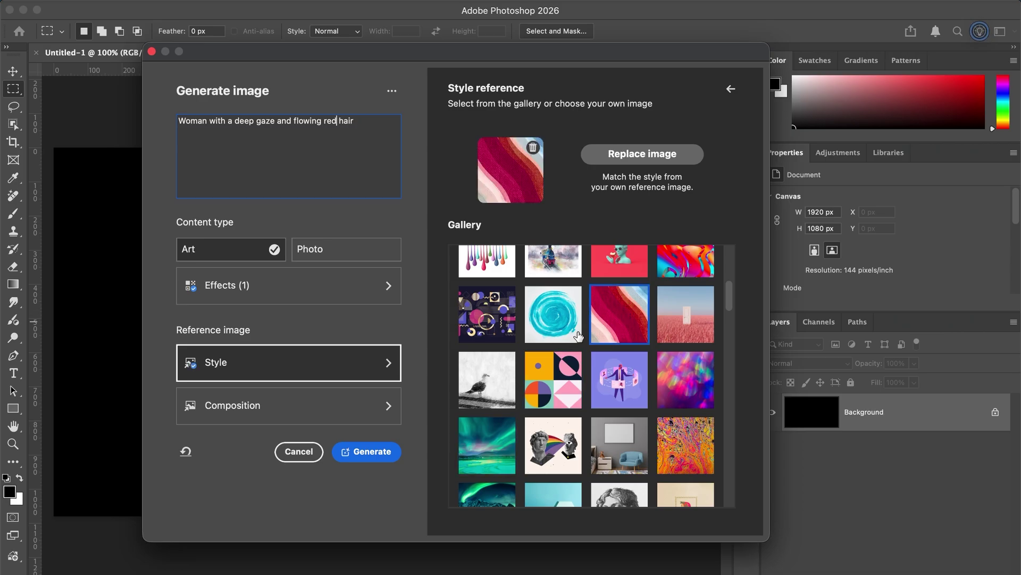
{"action": "left_click", "coordinate": [367, 412]}
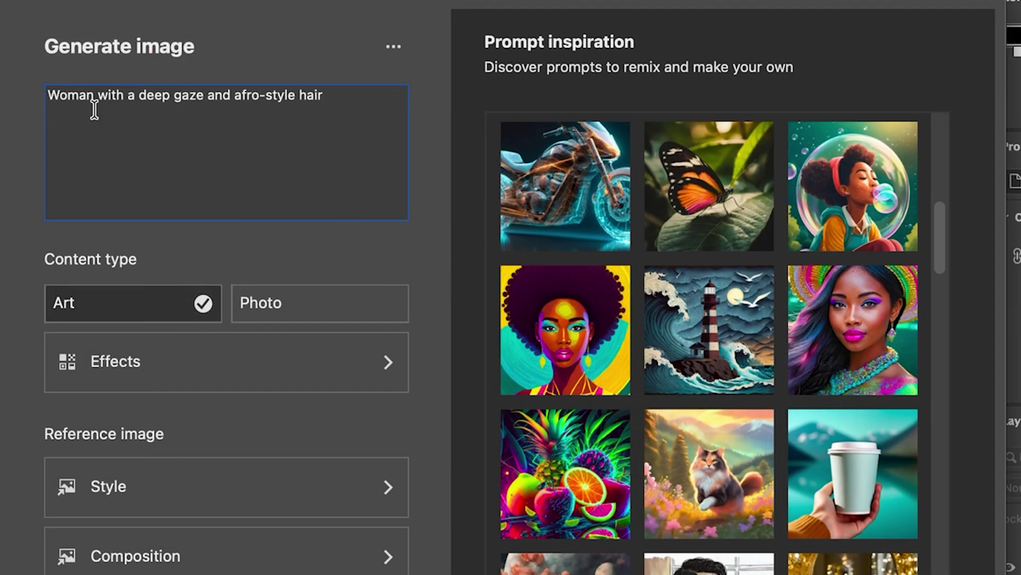
{"action": "left_click_drag", "start_coordinate": [295, 96], "coordinate": [234, 96]}
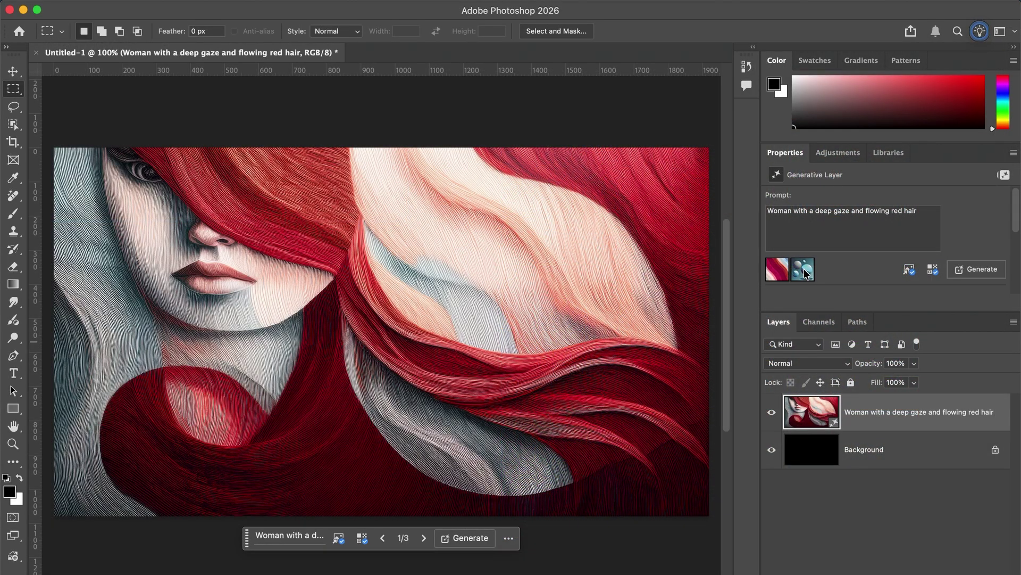
Compare the three generated variations and keep the first one
{"action": "scroll", "coordinate": [806, 273], "scroll_direction": "down", "scroll_amount": 2}
{"action": "left_click", "coordinate": [866, 229]}
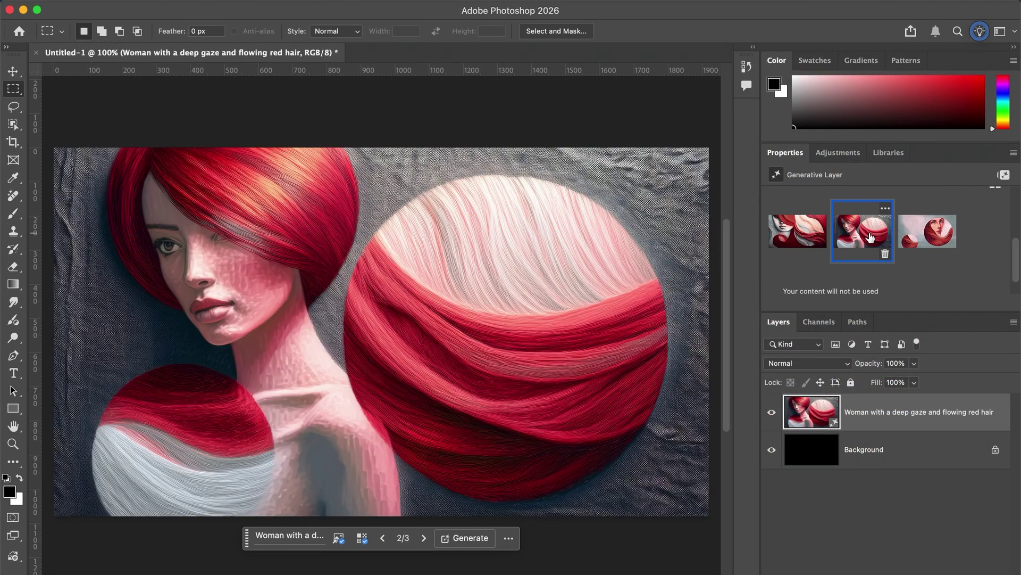
{"action": "left_click", "coordinate": [928, 234]}
{"action": "left_click", "coordinate": [794, 237]}
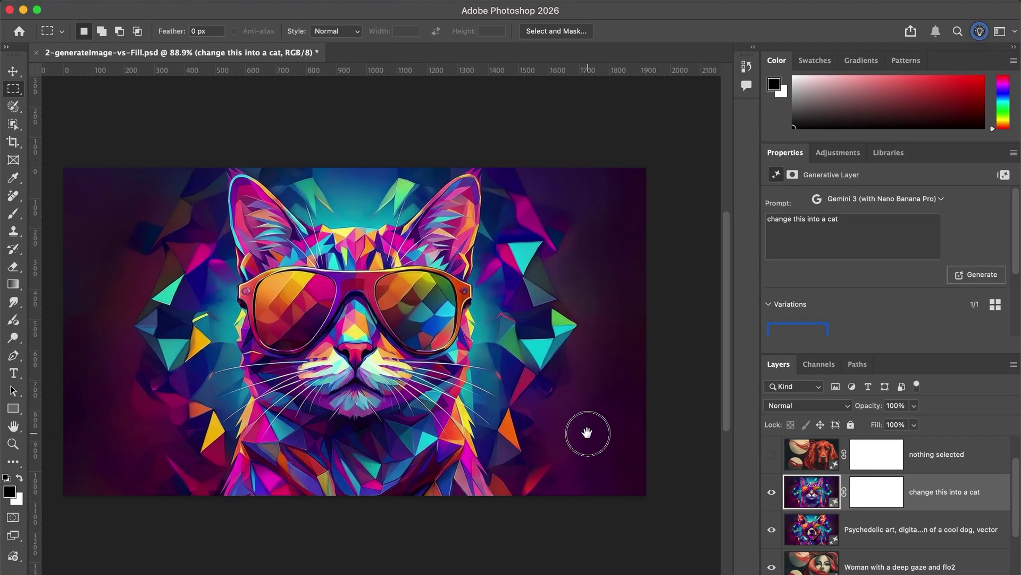
Select the whole cat artwork and generate the dog version
{"action": "left_click_drag", "start_coordinate": [588, 432], "coordinate": [606, 431]}
{"action": "left_click_drag", "start_coordinate": [71, 154], "coordinate": [729, 474]}
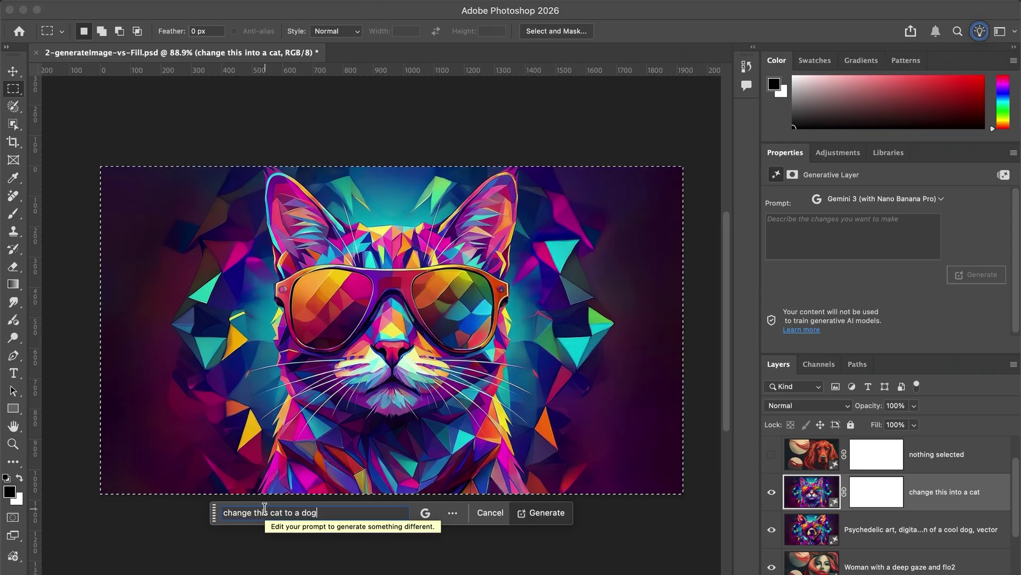
{"action": "left_click", "coordinate": [541, 513]}
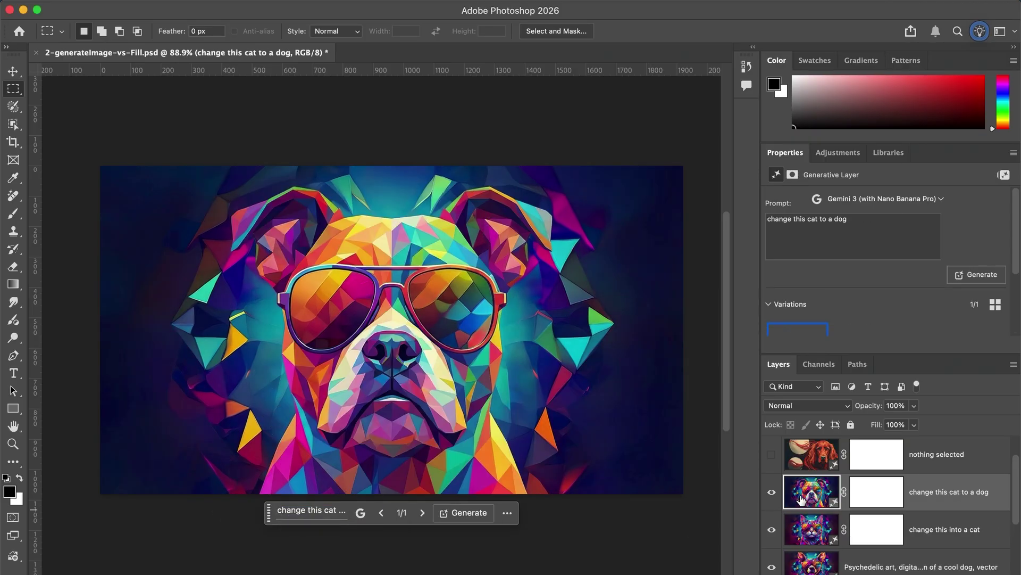
Hide the new dog result and show the earlier red dog layer to compare versions
{"action": "left_click", "coordinate": [772, 492]}
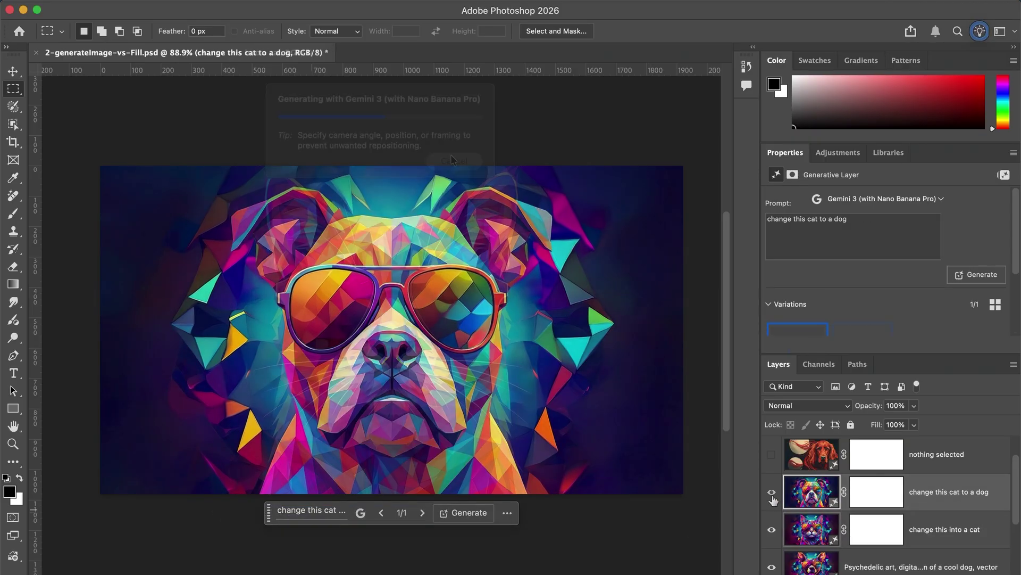
{"action": "left_click", "coordinate": [812, 529]}
{"action": "left_click", "coordinate": [771, 455]}
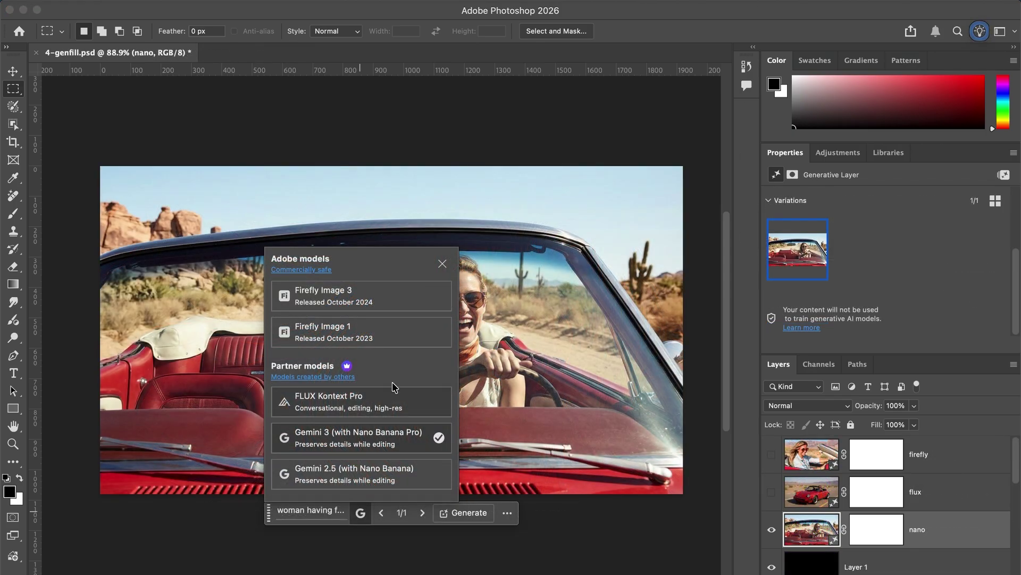
{"action": "left_click", "coordinate": [824, 532]}
Show the flux and firefly layers in turn and check which AI model made each
{"action": "left_click", "coordinate": [769, 492]}
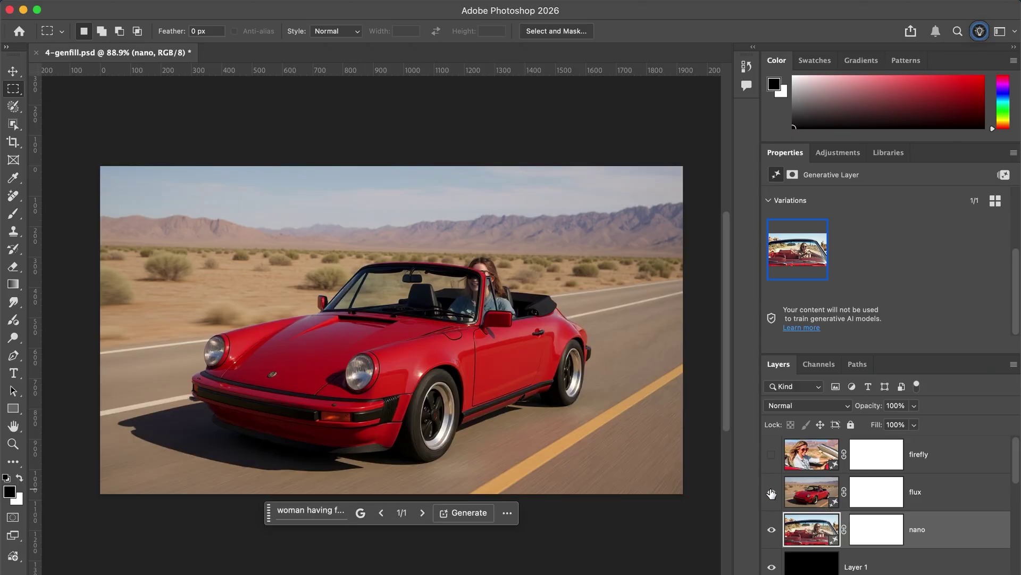
{"action": "left_click", "coordinate": [927, 503]}
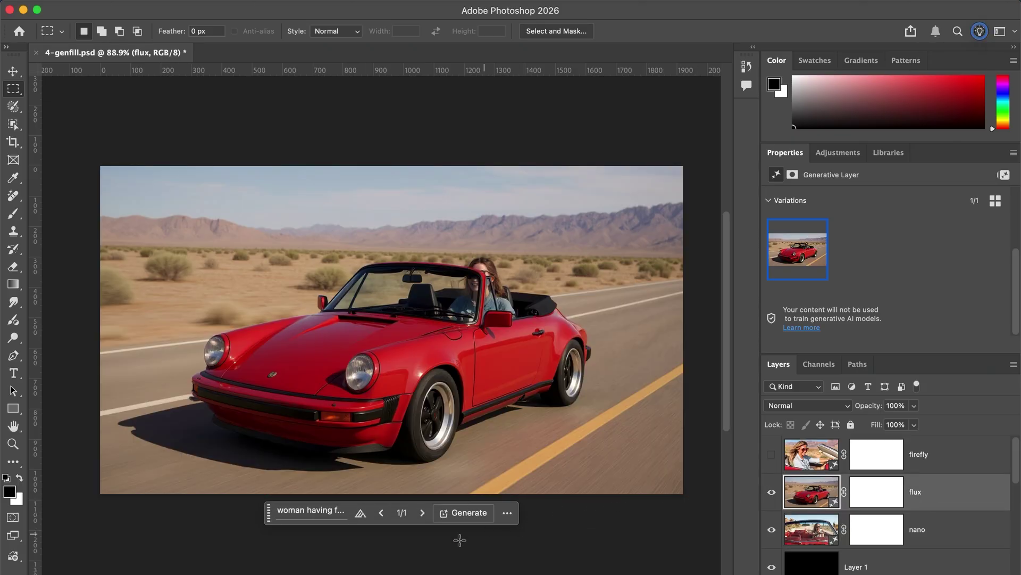
{"action": "left_click", "coordinate": [360, 514]}
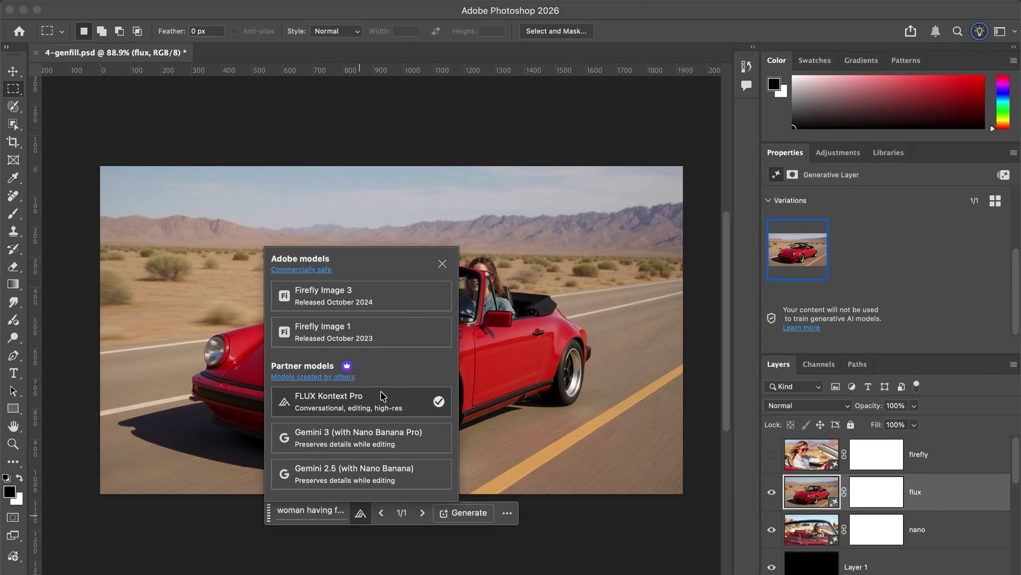
{"action": "left_click", "coordinate": [926, 455]}
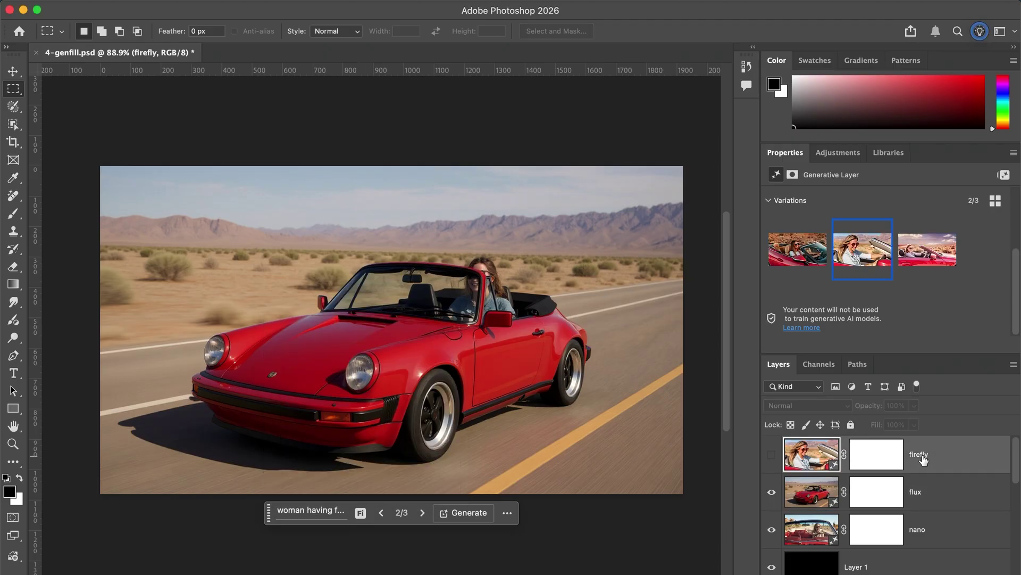
{"action": "left_click", "coordinate": [769, 455]}
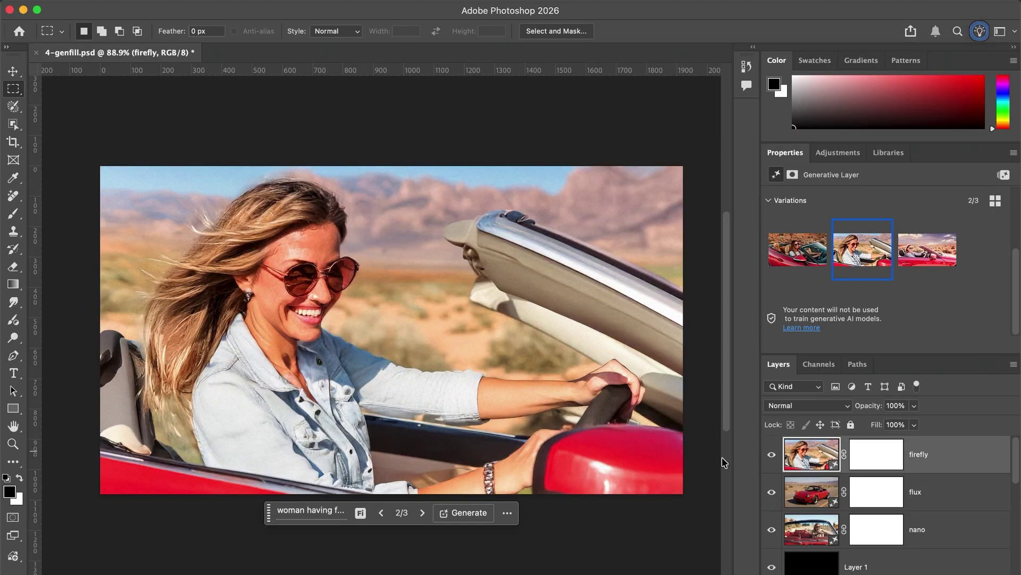
{"action": "left_click", "coordinate": [359, 514]}
{"action": "left_click", "coordinate": [358, 514]}
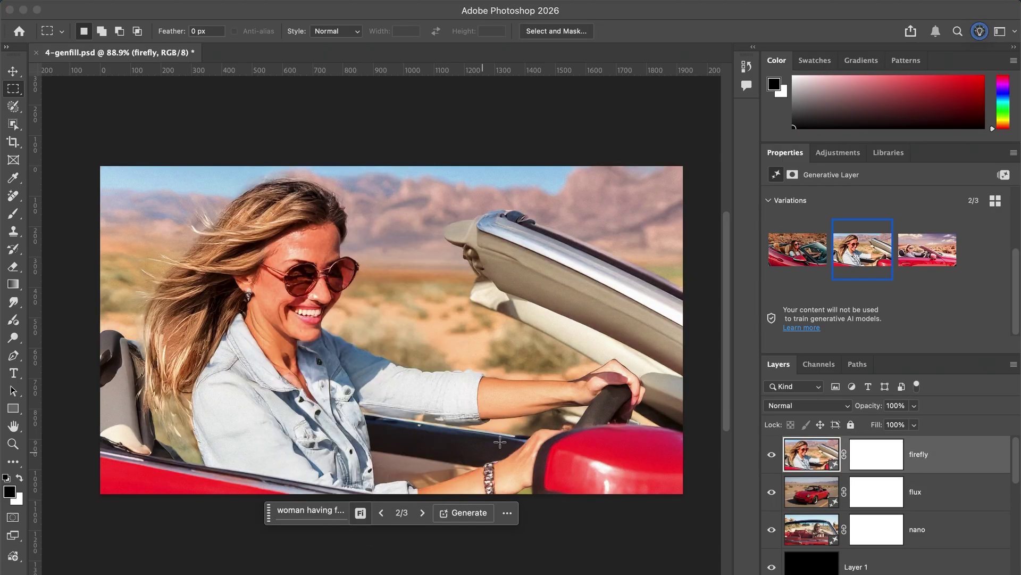
Preview the firefly variations and return to the second of three
{"action": "left_click", "coordinate": [797, 249]}
{"action": "left_click", "coordinate": [903, 250]}
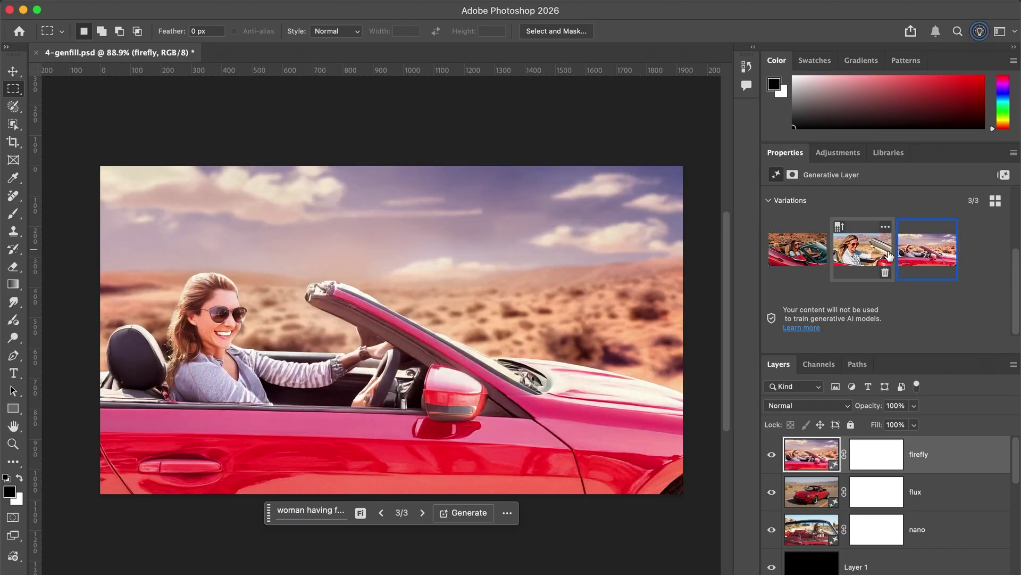
{"action": "left_click", "coordinate": [865, 257]}
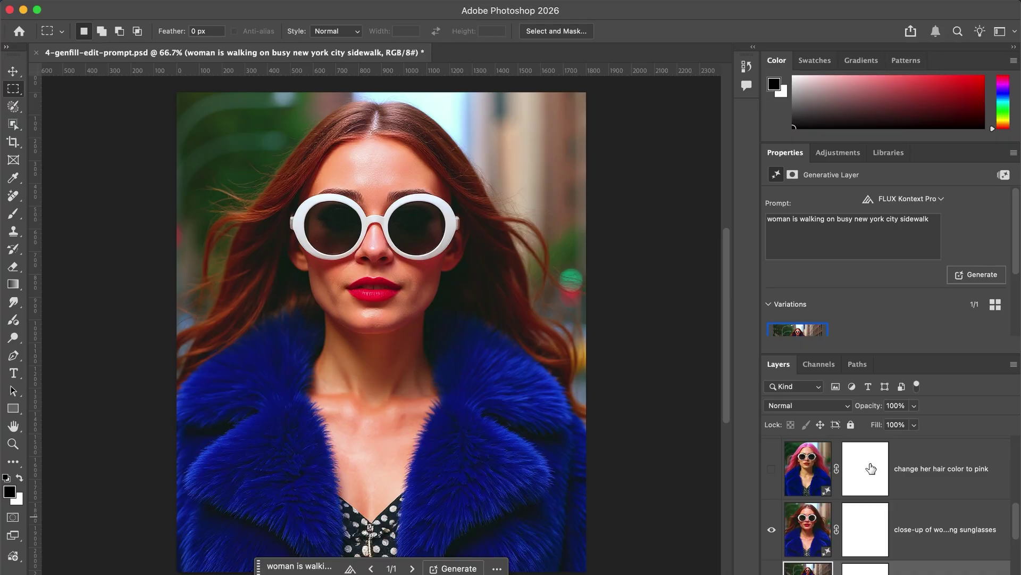
Select and show the pink hair and bob haircut result layers
{"action": "left_click", "coordinate": [901, 469]}
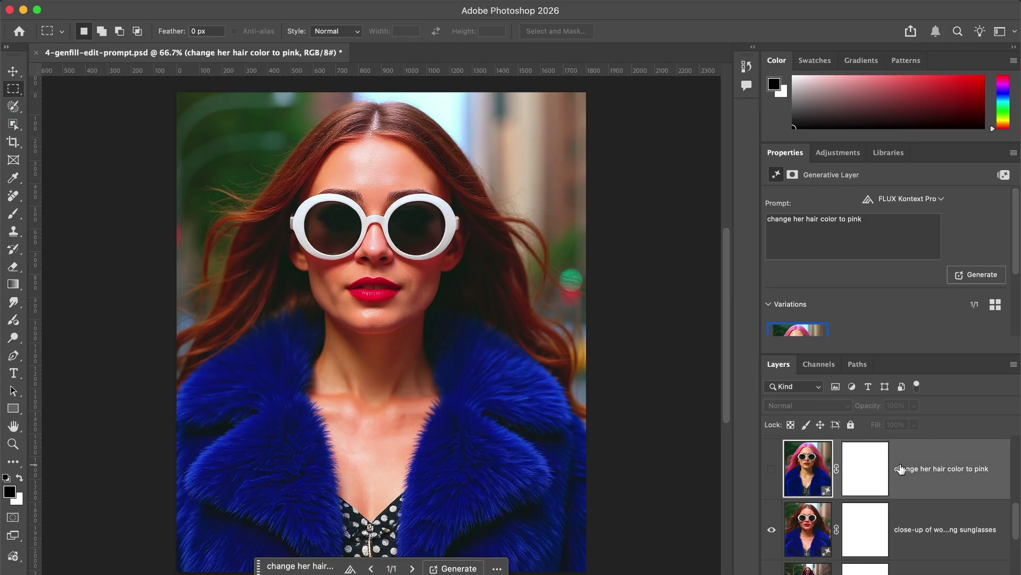
{"action": "left_click", "coordinate": [770, 468]}
{"action": "scroll", "coordinate": [905, 486], "scroll_direction": "up", "scroll_amount": 5}
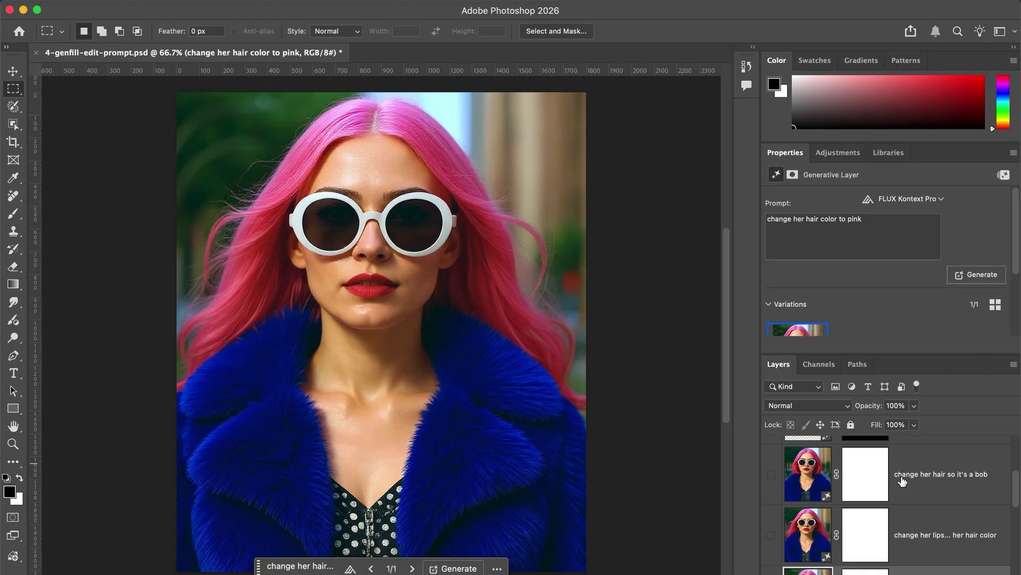
{"action": "left_click", "coordinate": [854, 474]}
{"action": "left_click", "coordinate": [771, 475]}
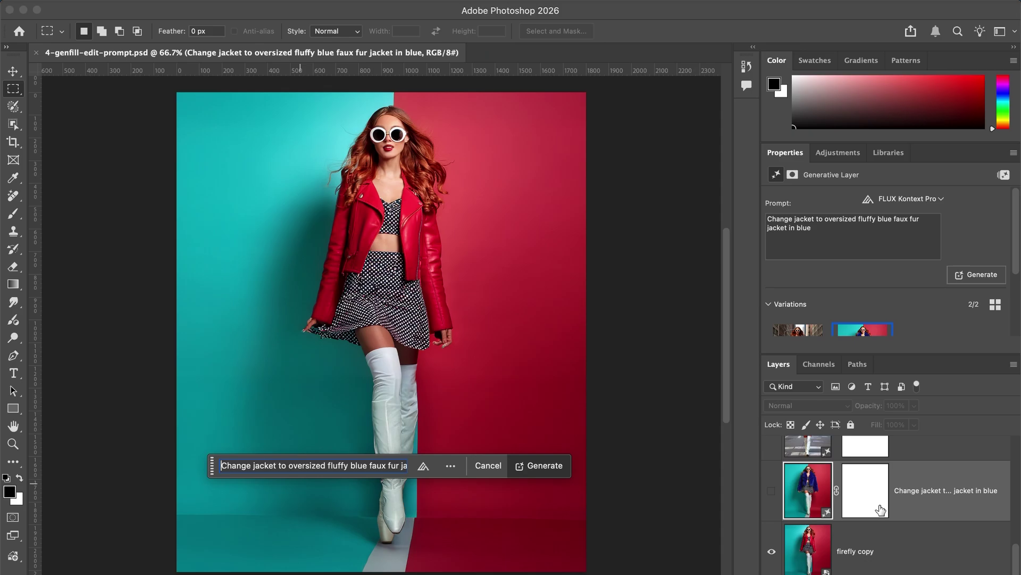
Step through the blue fur jacket and city sidewalk results, ending on the pink bob edit's prompt
{"action": "left_click", "coordinate": [770, 493]}
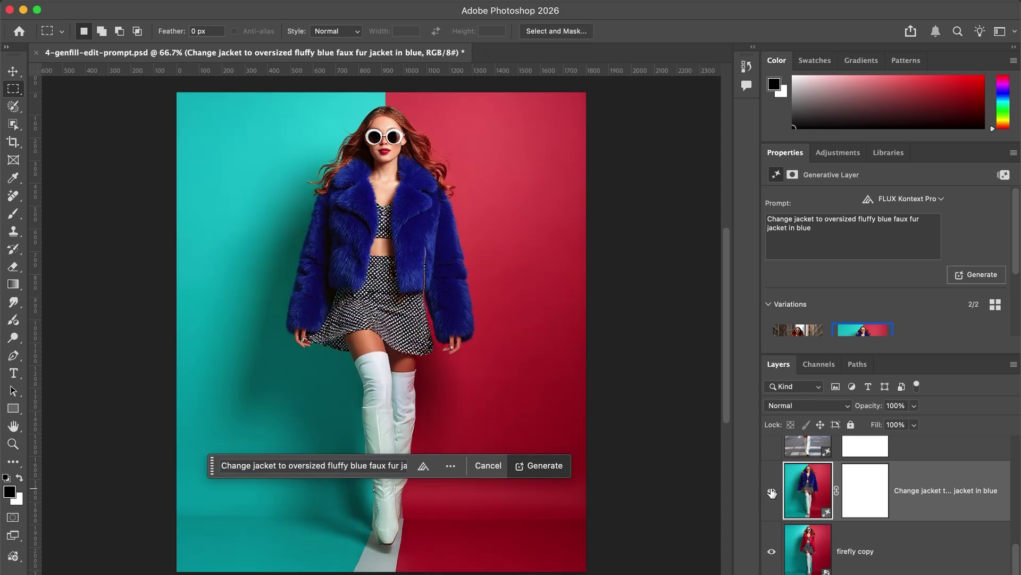
{"action": "scroll", "coordinate": [772, 492], "scroll_direction": "up", "scroll_amount": 2}
{"action": "left_click", "coordinate": [771, 493]}
{"action": "scroll", "coordinate": [770, 505], "scroll_direction": "up", "scroll_amount": 2}
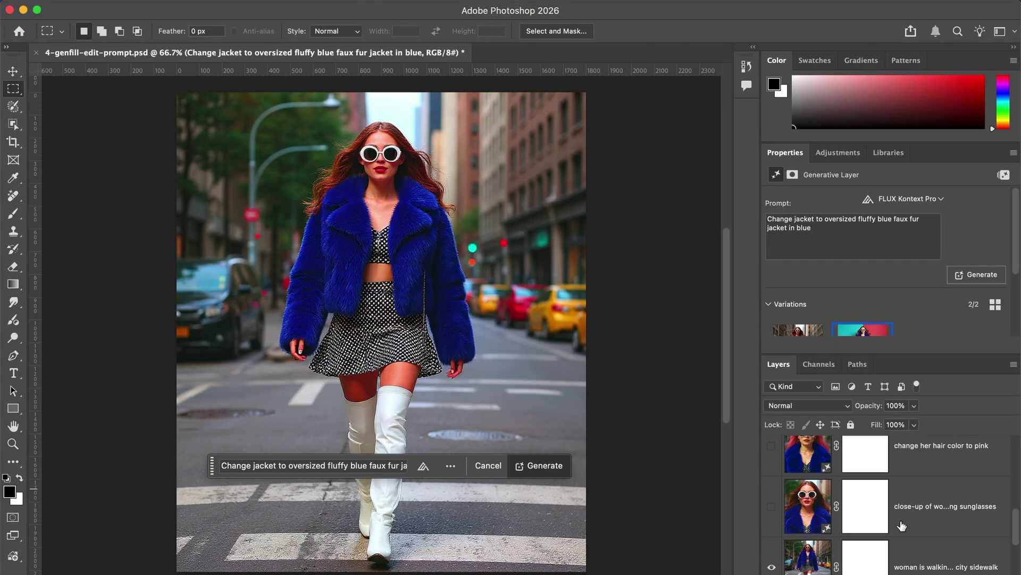
{"action": "left_click", "coordinate": [905, 553]}
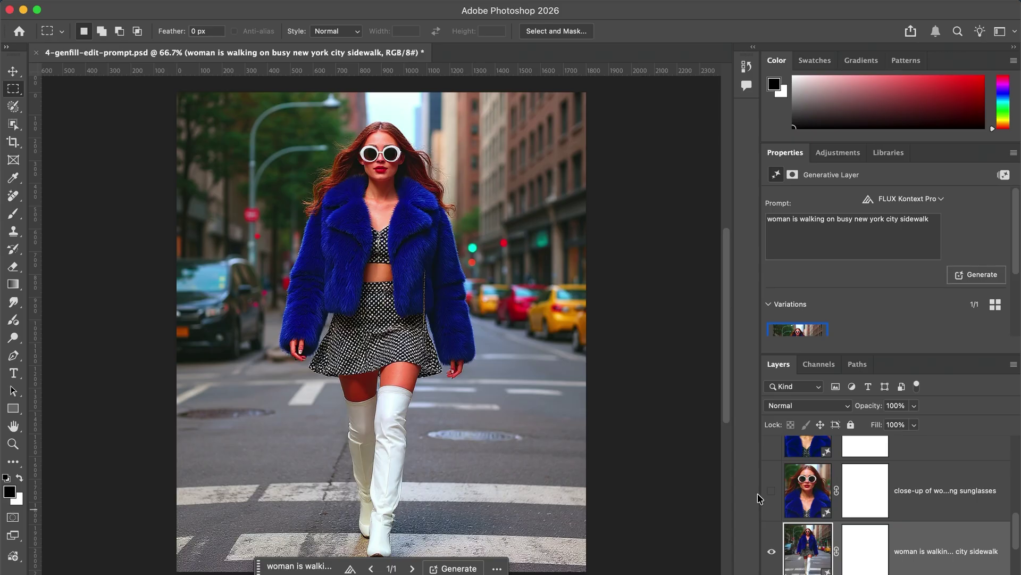
{"action": "scroll", "coordinate": [766, 495], "scroll_direction": "up", "scroll_amount": 3}
{"action": "left_click", "coordinate": [771, 477]}
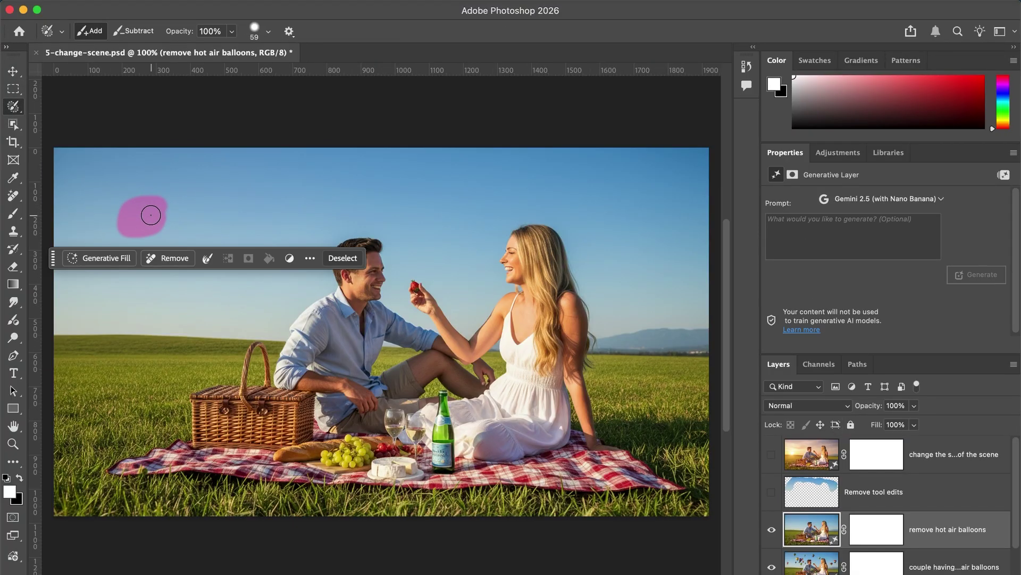
Mark the hot-air balloons in the picnic sky and remove them
{"action": "left_click_drag", "start_coordinate": [221, 198], "coordinate": [228, 197]}
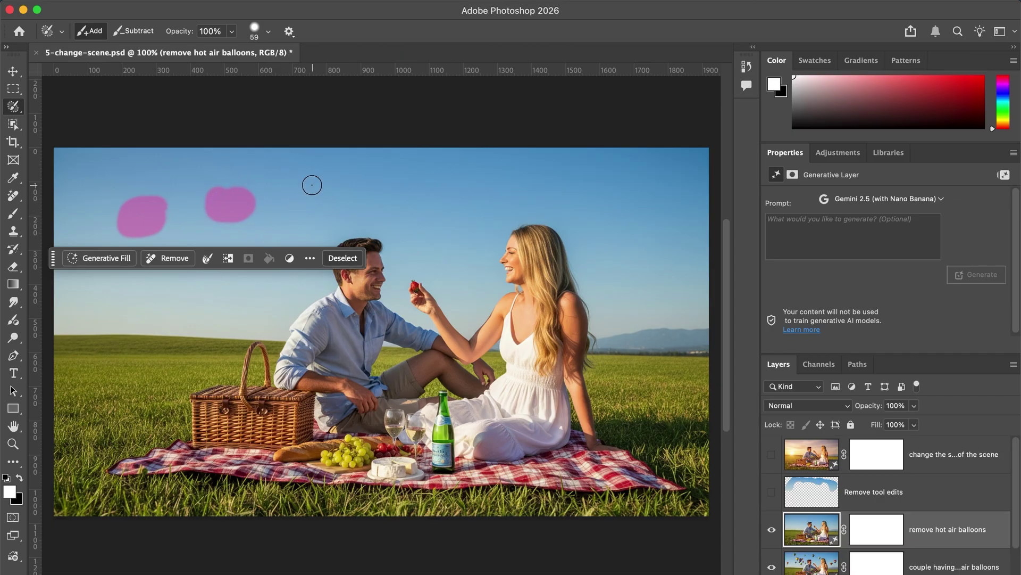
{"action": "left_click_drag", "start_coordinate": [315, 189], "coordinate": [324, 187]}
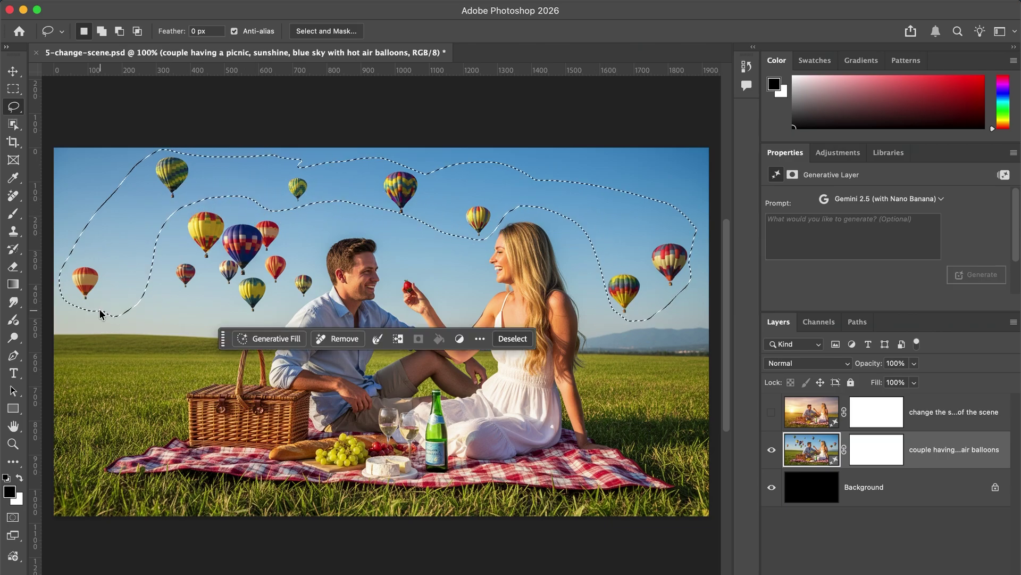
{"action": "left_click", "coordinate": [340, 336]}
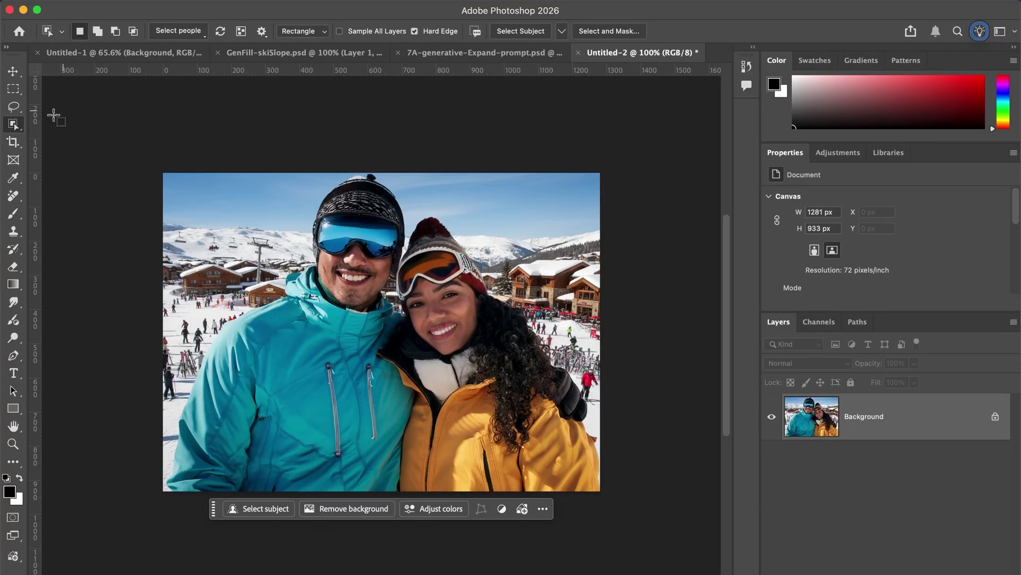
Expand the ski photo to 16:9 with a generated 'cabin', keeping the third variation's porch chalet
{"action": "left_click", "coordinate": [13, 141]}
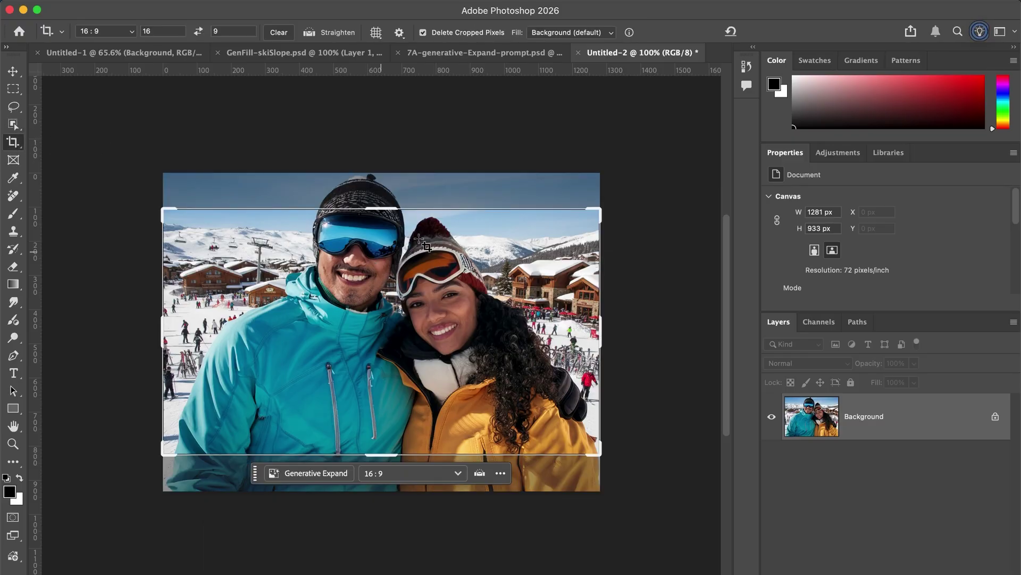
{"action": "left_click", "coordinate": [396, 479]}
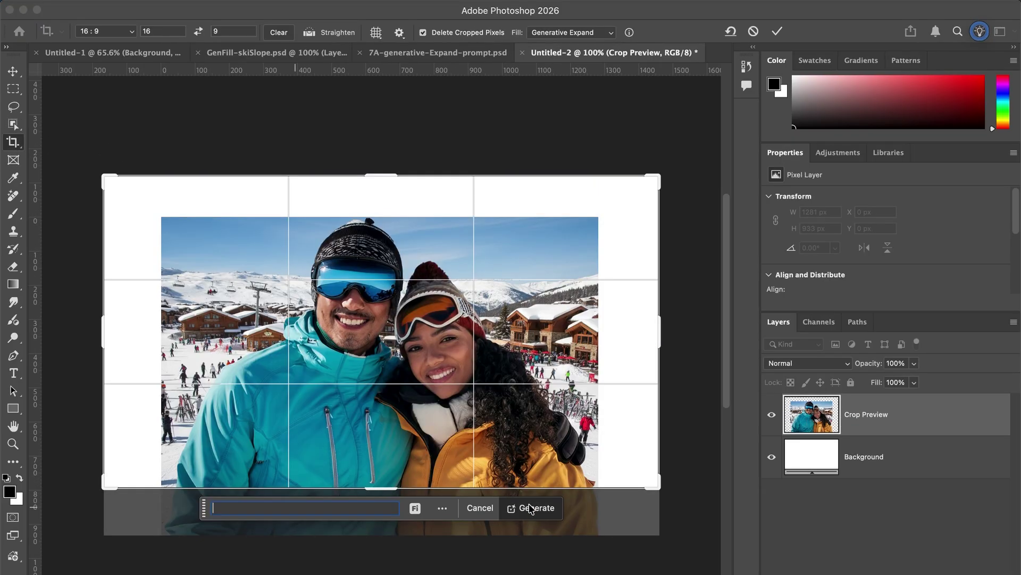
{"action": "left_click", "coordinate": [530, 508]}
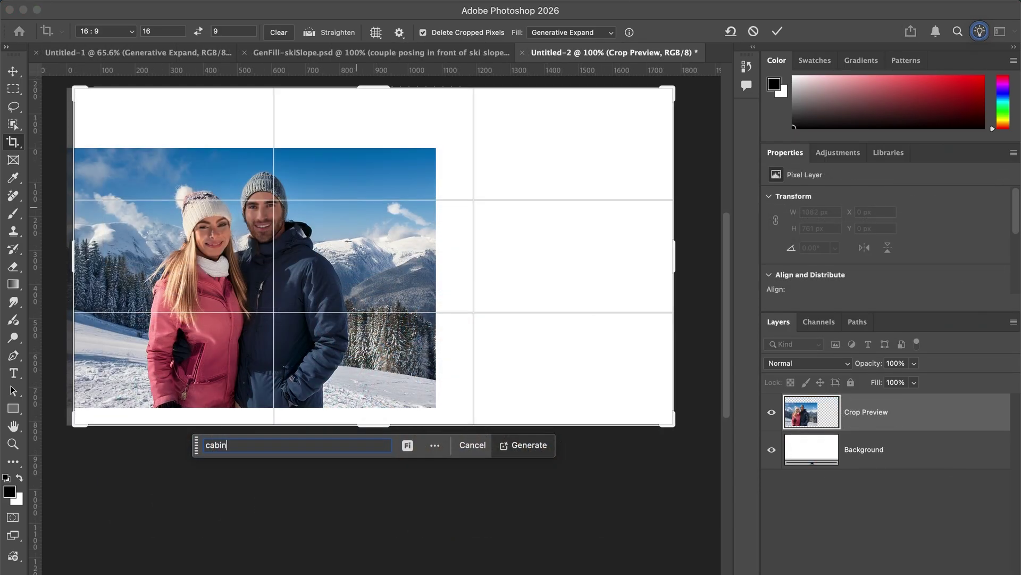
{"action": "key", "text": "Return"}
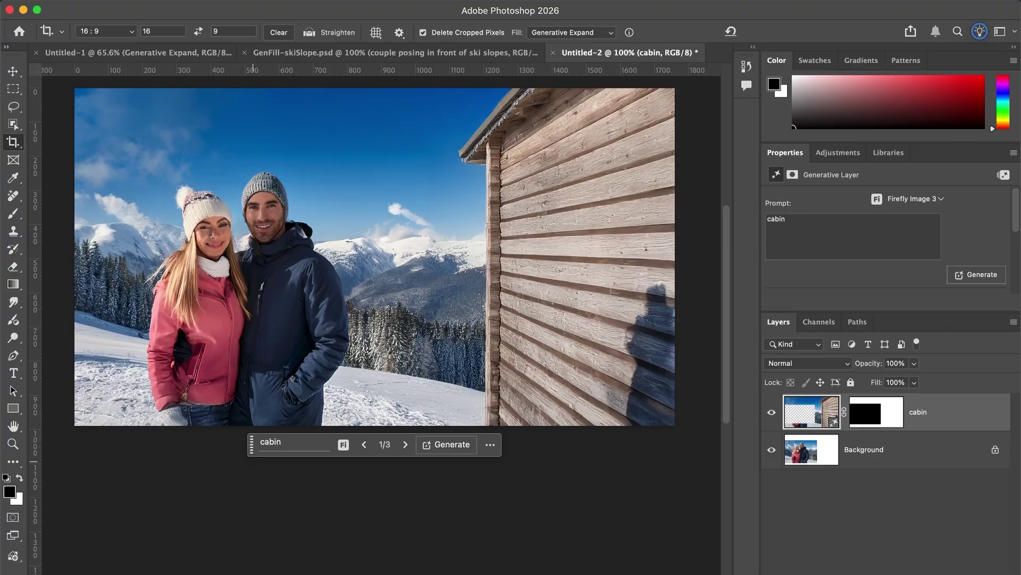
{"action": "left_click", "coordinate": [407, 444]}
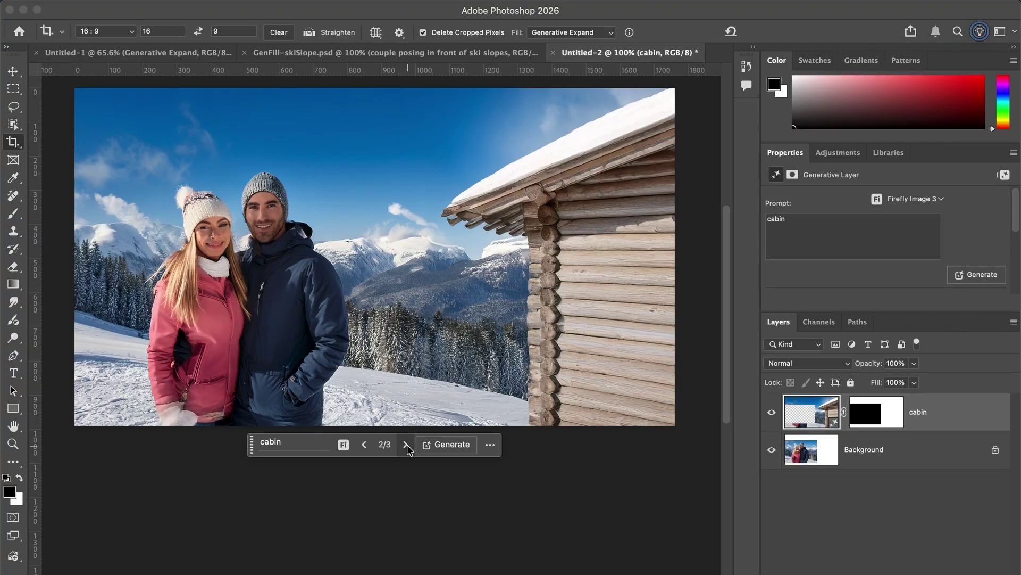
{"action": "left_click", "coordinate": [407, 444]}
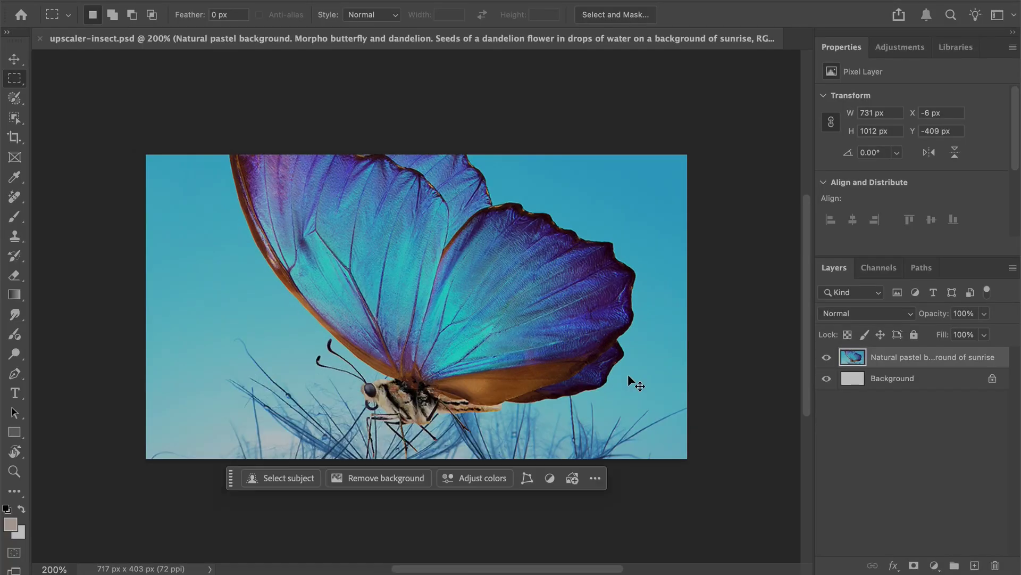
View the butterfly at 100% and set up a 4x Generative Upscale with Firefly and Topaz Bloom
{"action": "key", "text": "super+minus"}
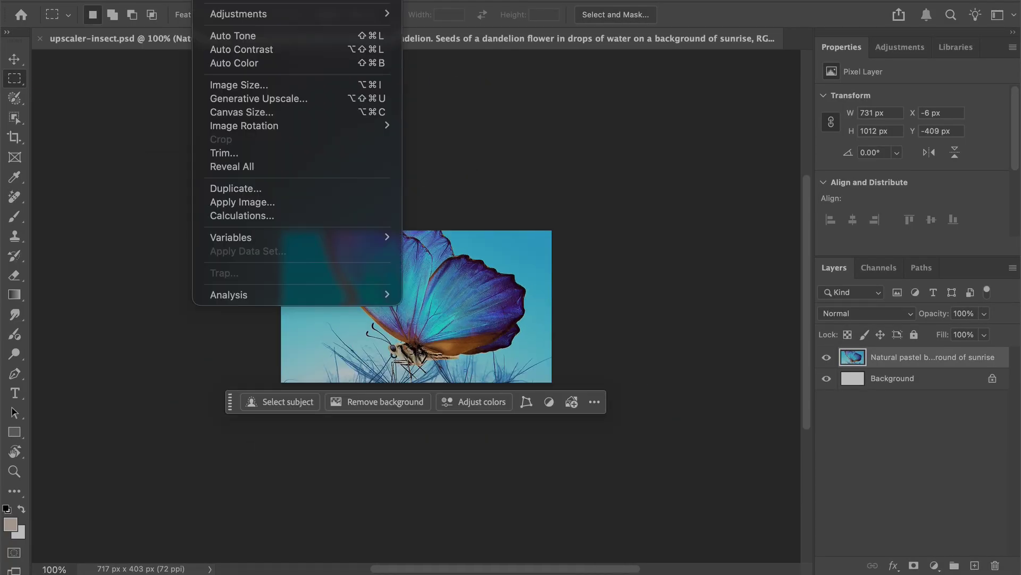
{"action": "left_click", "coordinate": [246, 100]}
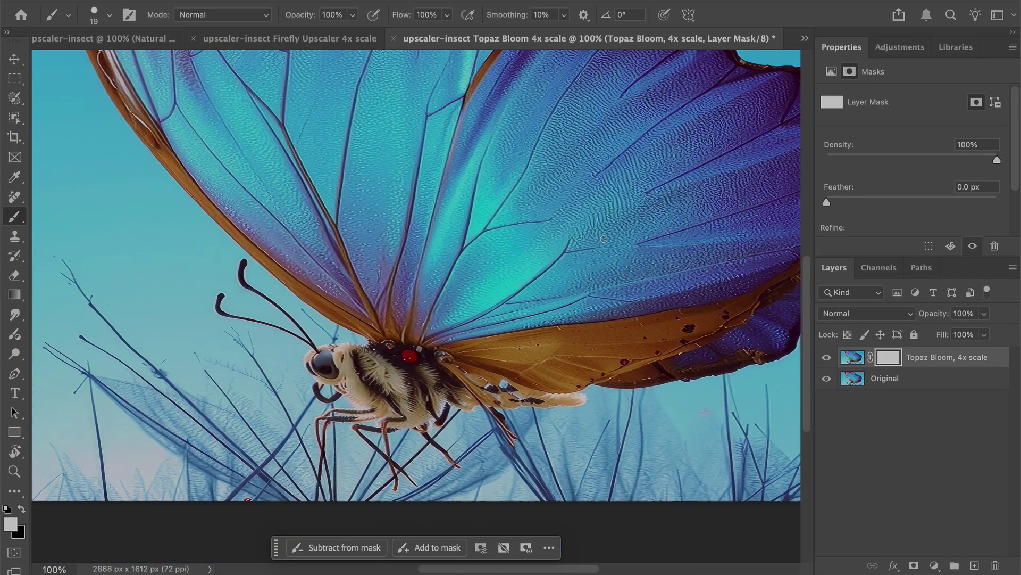
{"action": "scroll", "coordinate": [604, 238], "scroll_direction": "down", "scroll_amount": 1}
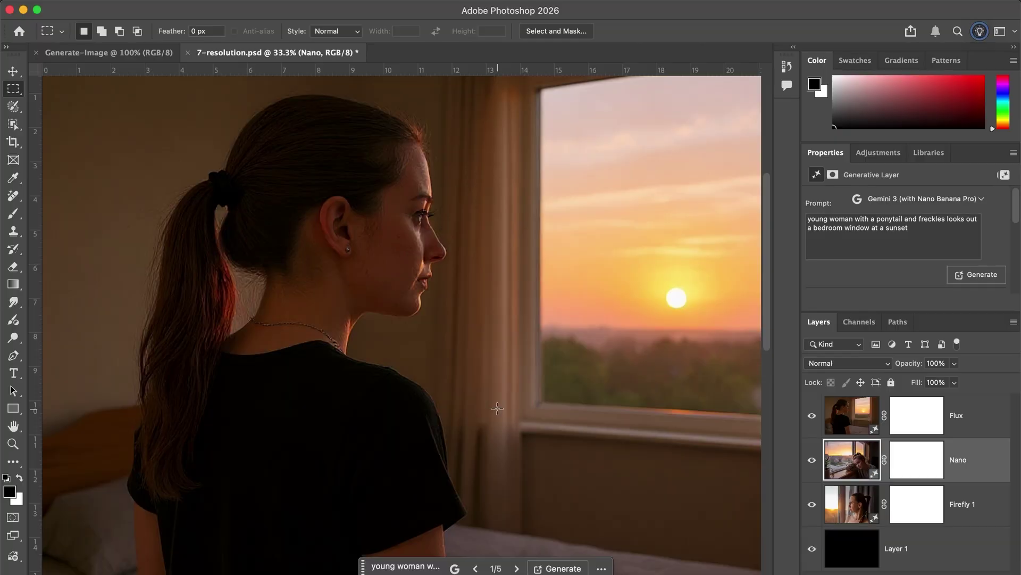
Inspect the sunset portrait's face detail at 100% zoom, then bring up the Generative Upscale options
{"action": "key", "text": "super+1"}
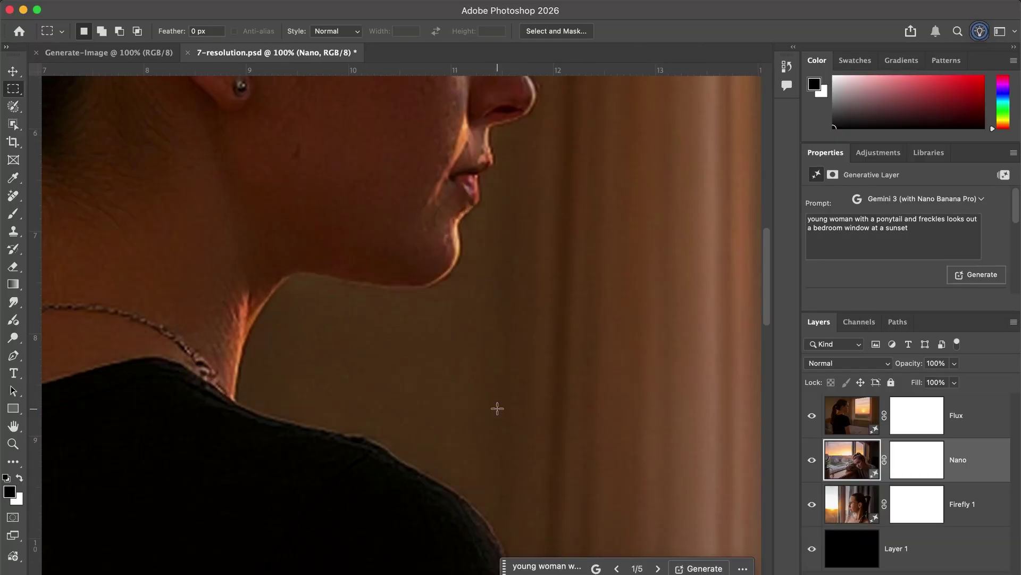
{"action": "scroll", "coordinate": [497, 408], "scroll_direction": "up", "scroll_amount": 4}
{"action": "key", "text": "super+minus"}
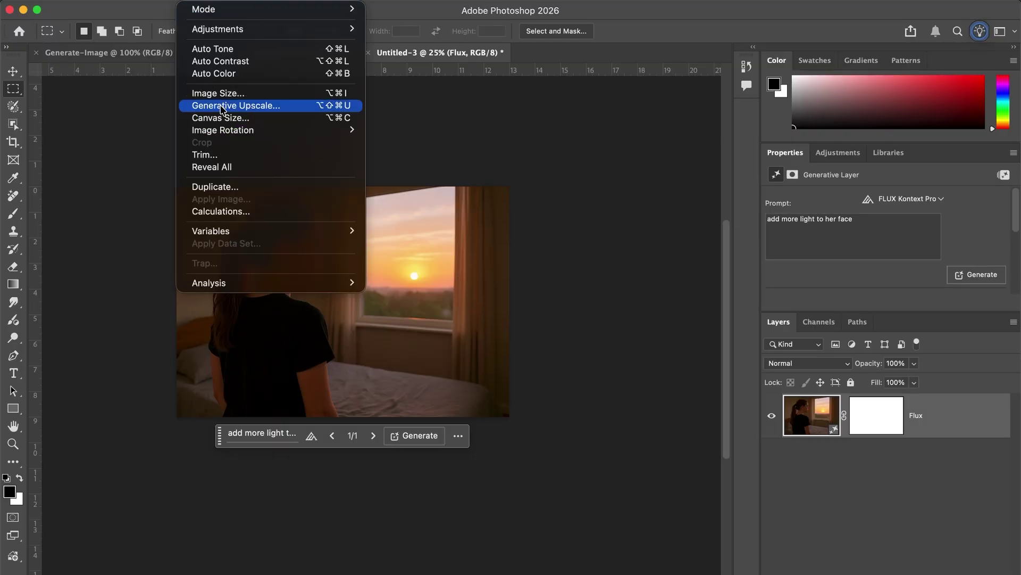
{"action": "left_click", "coordinate": [223, 106]}
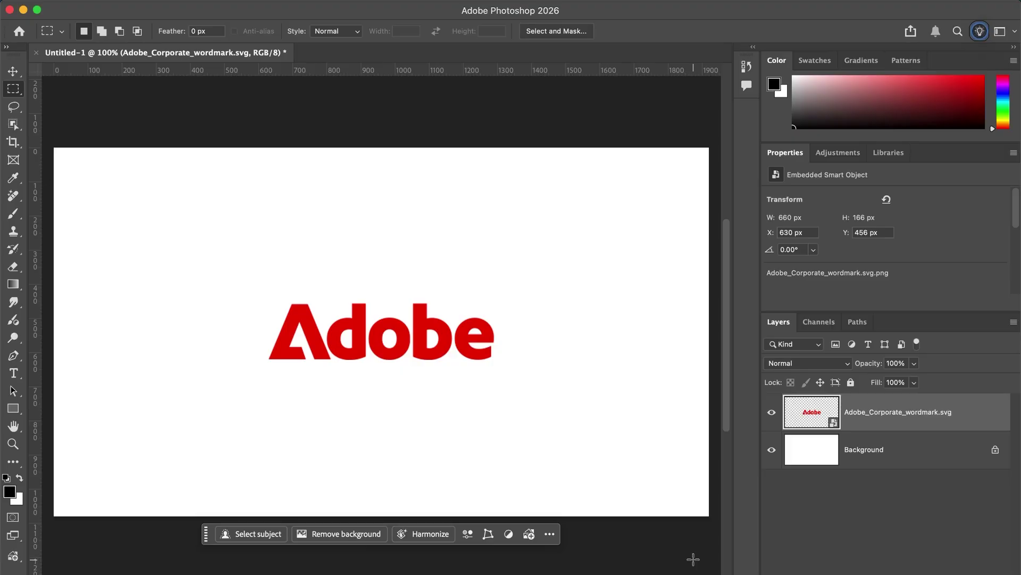
Rasterize the Adobe wordmark layer and select the whole canvas
{"action": "right_click", "coordinate": [900, 420]}
{"action": "left_click", "coordinate": [778, 551]}
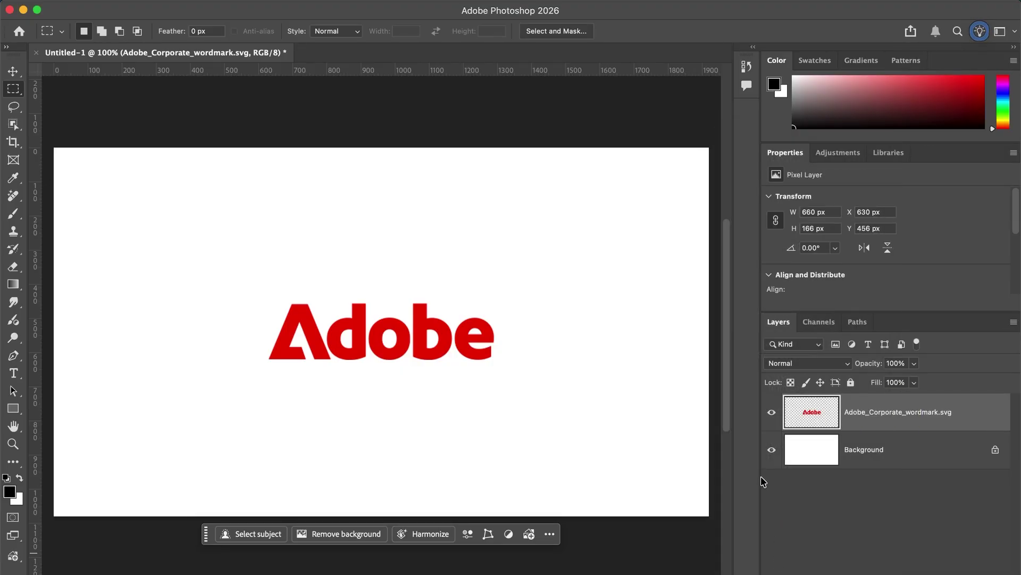
{"action": "key", "text": "super+a"}
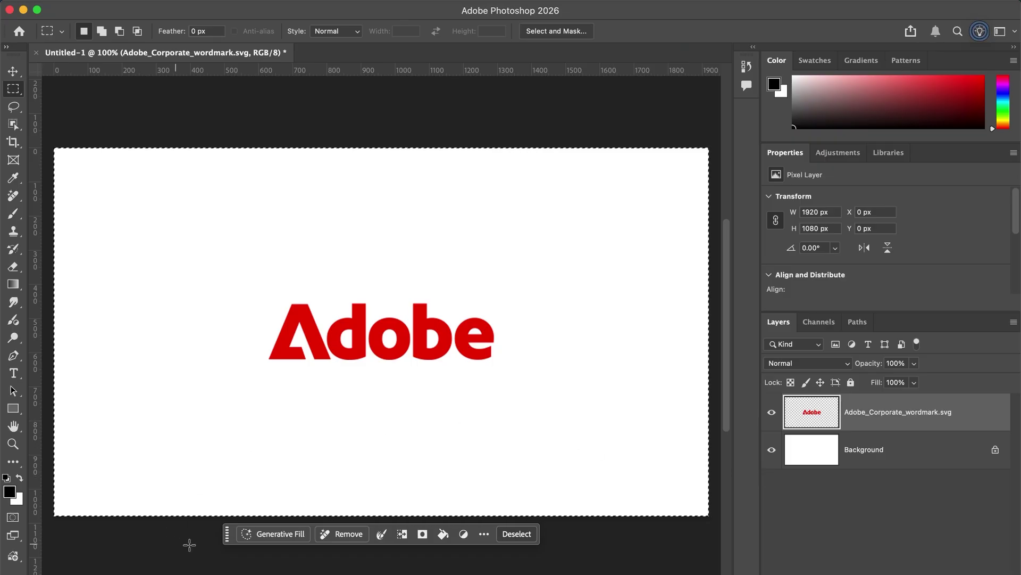
Generate the 'add this logo to a notebook' mockup using the FLUX Kontext Pro model
{"action": "type", "text": "tebook"}
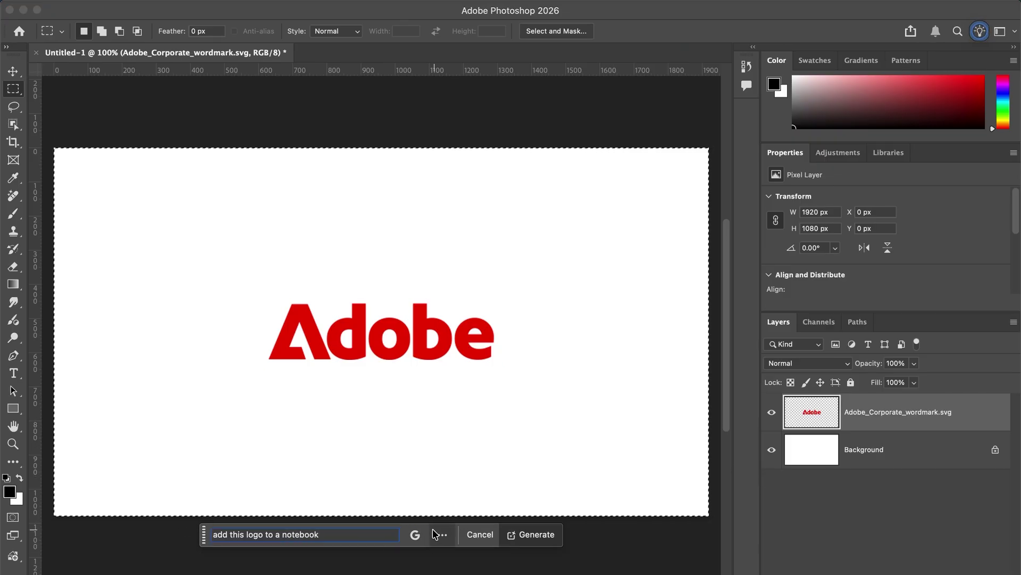
{"action": "left_click", "coordinate": [415, 540]}
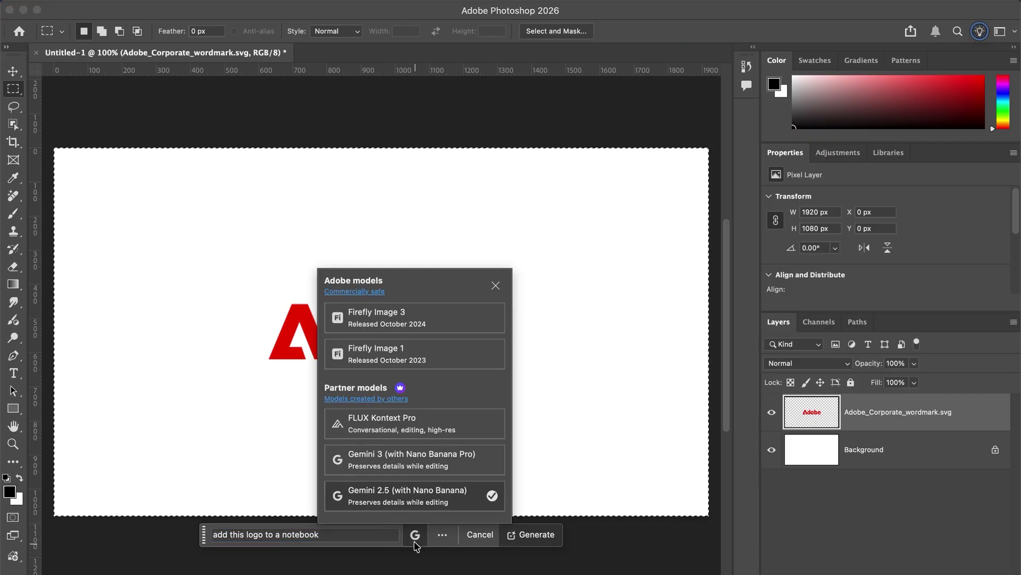
{"action": "left_click", "coordinate": [419, 415]}
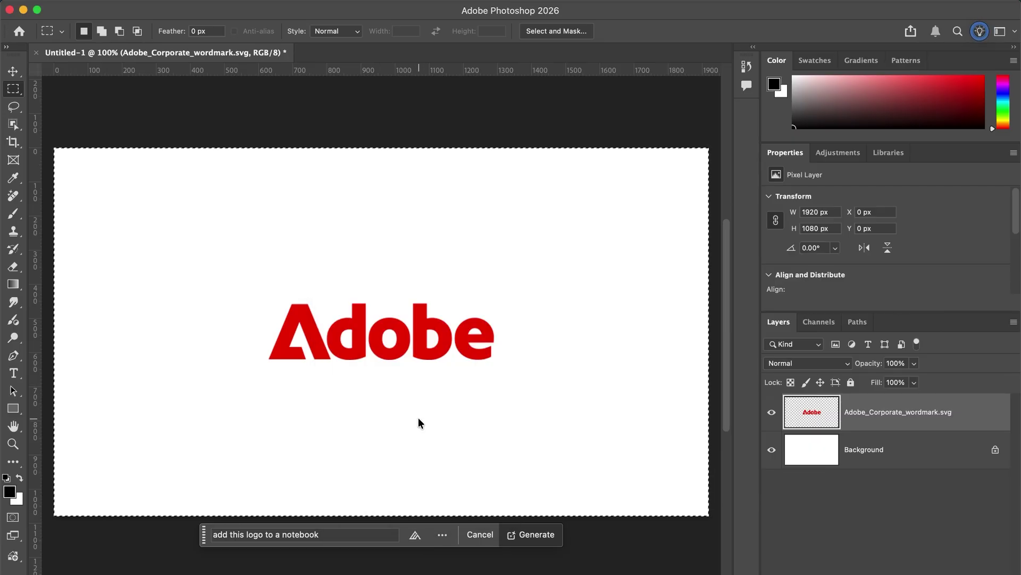
{"action": "left_click", "coordinate": [532, 538]}
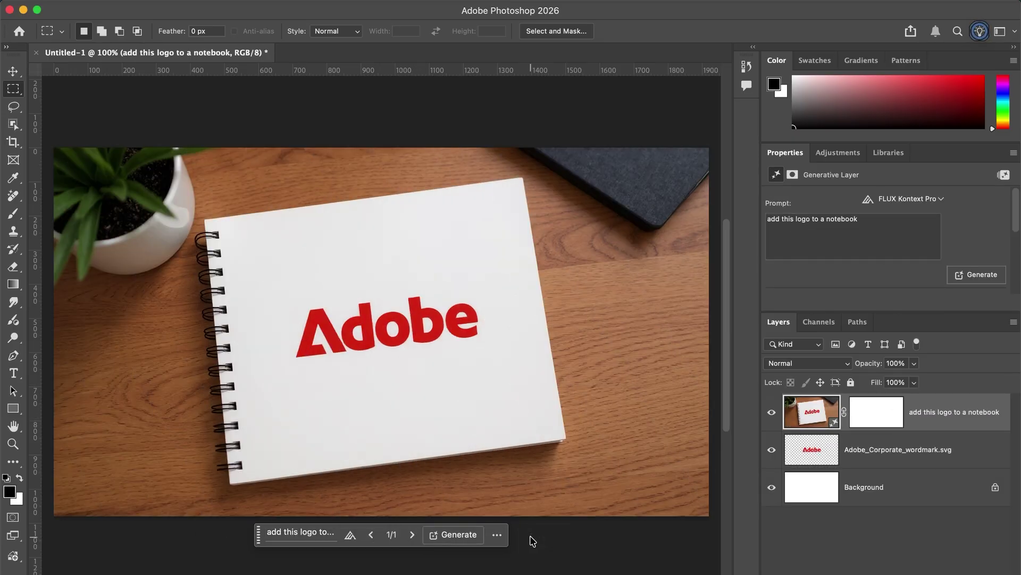
{"action": "key", "text": "super+a"}
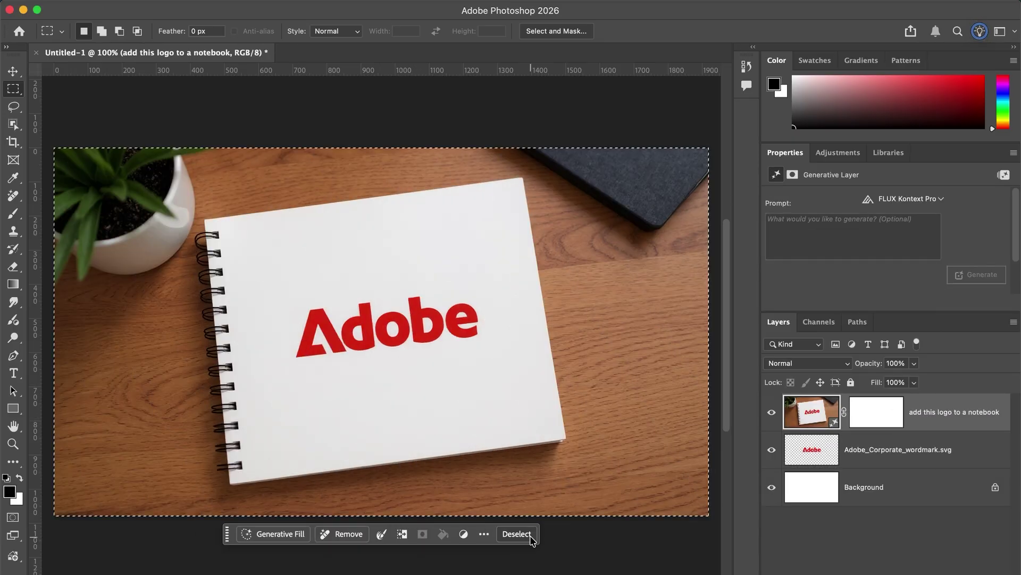
Begin a new Generative Fill across the entire notebook mockup canvas
{"action": "left_click", "coordinate": [275, 538]}
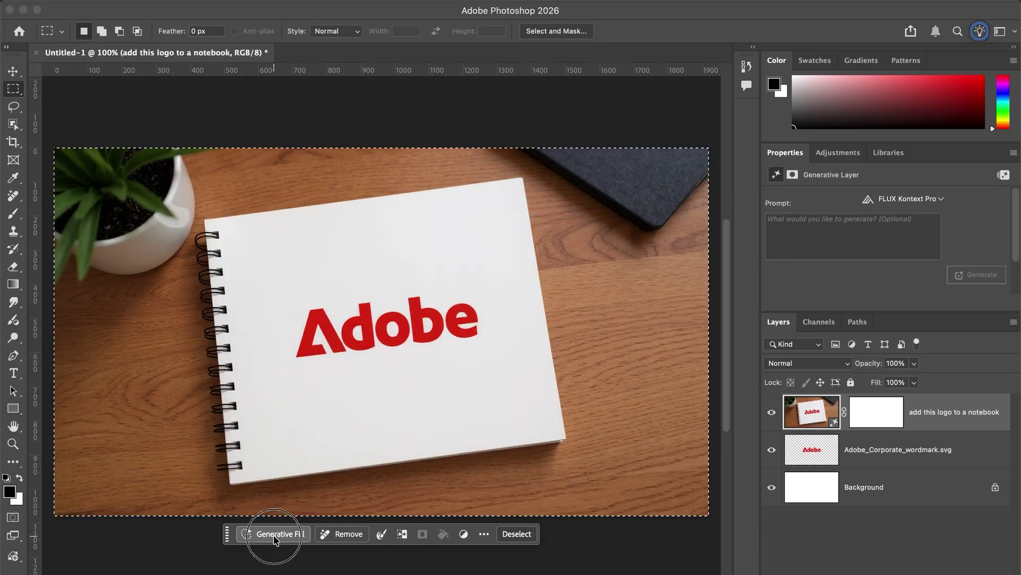